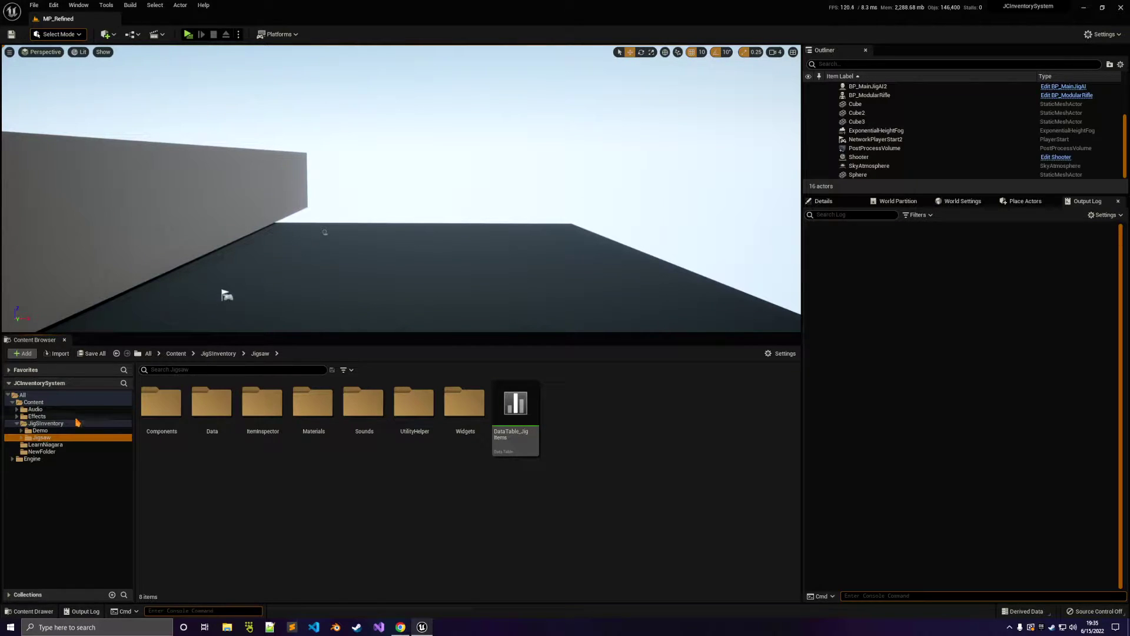
Filter the Jigsaw folder's Content Browser search down to the single JSItemType enum asset.
click(228, 371)
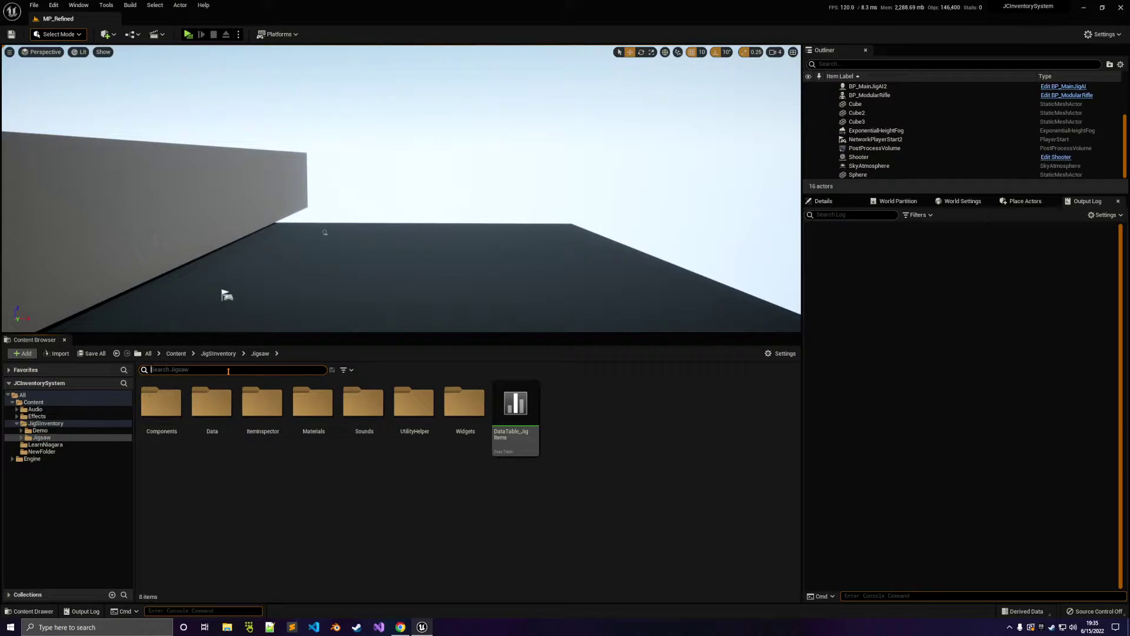
text(i)
text(em)
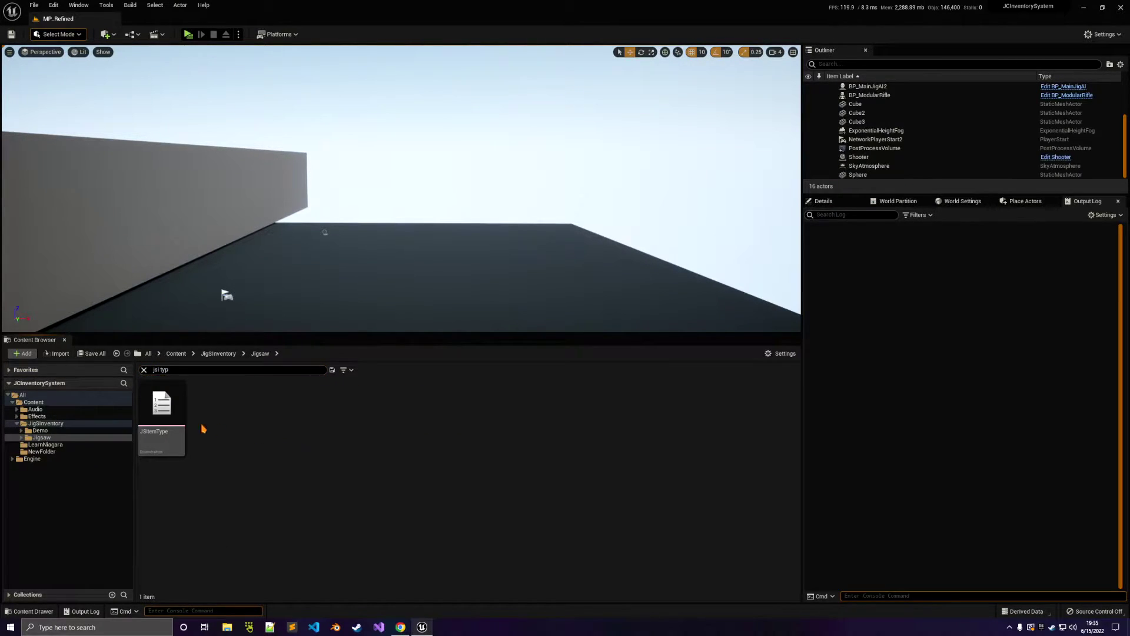
Open JSItemType, append a DummyItem enumerator after Watch, then save and close the enum.
double_click(176, 425)
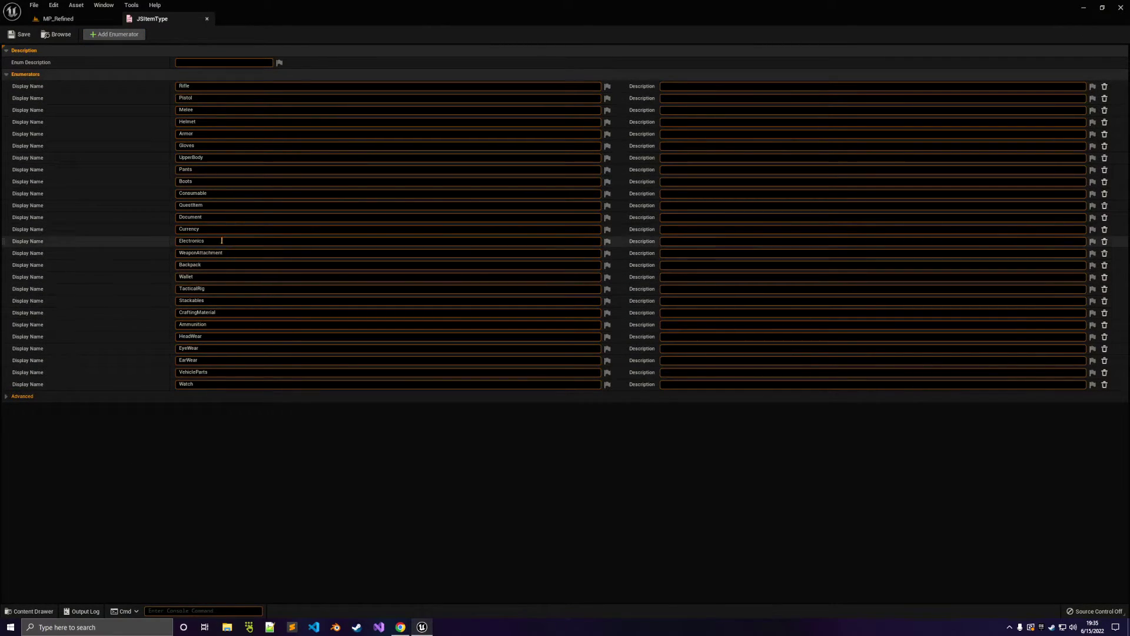
click(113, 34)
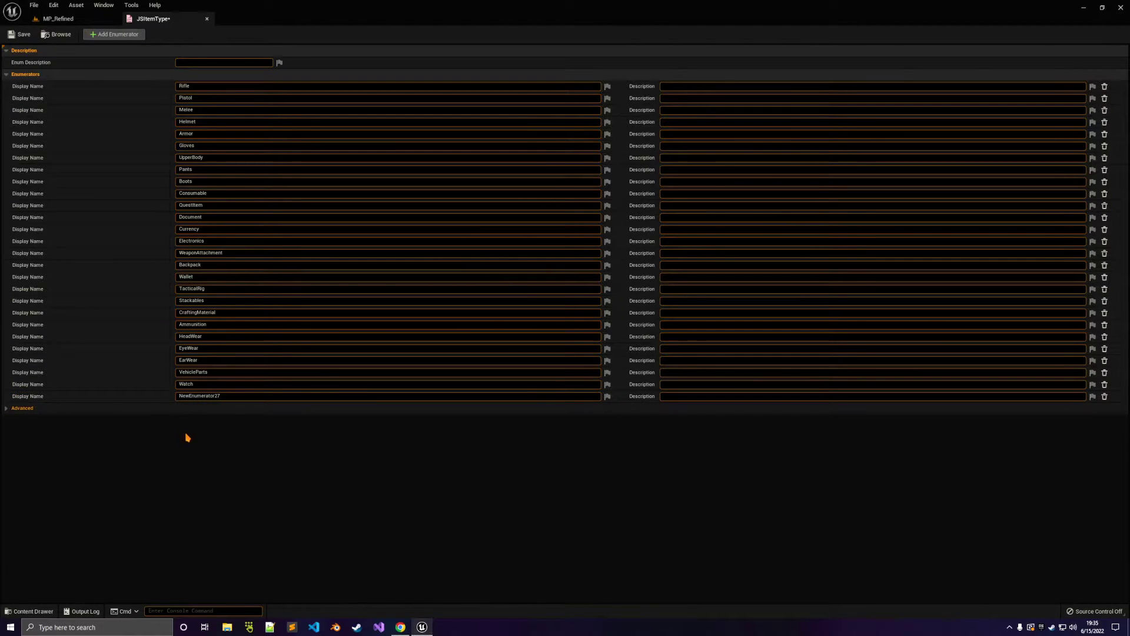
click(242, 397)
text(DummyItem)
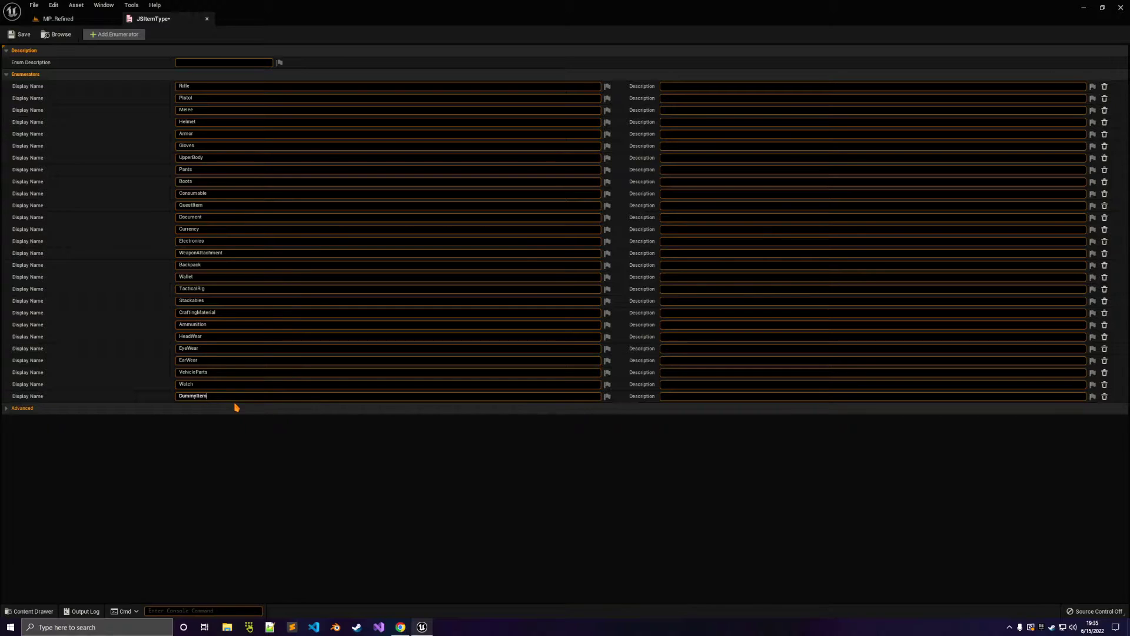
key(Return)
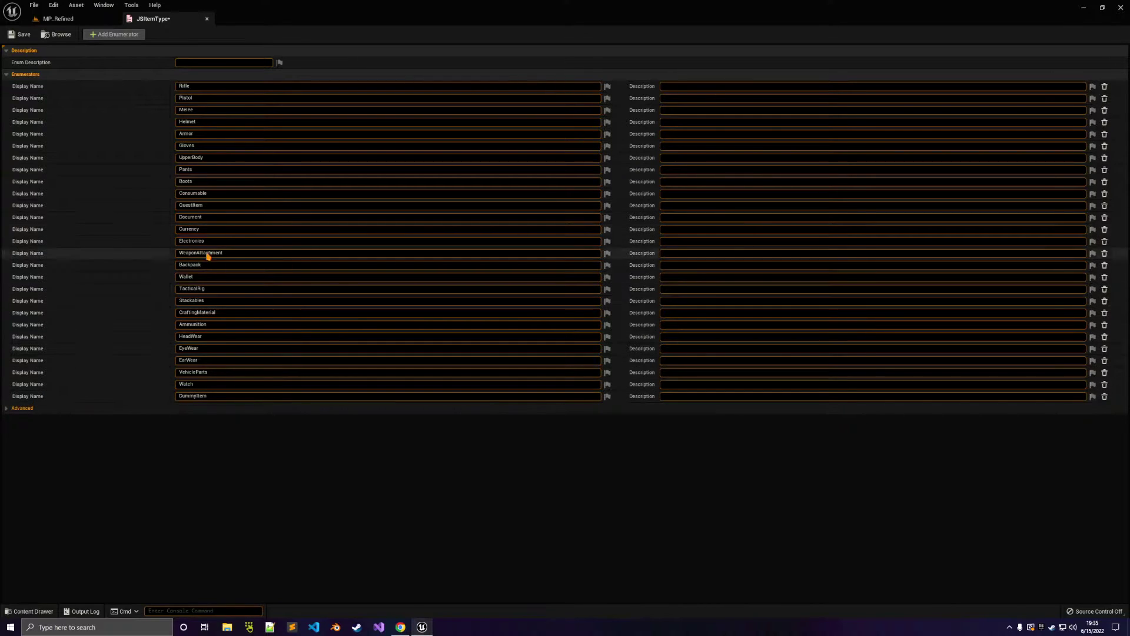
click(24, 38)
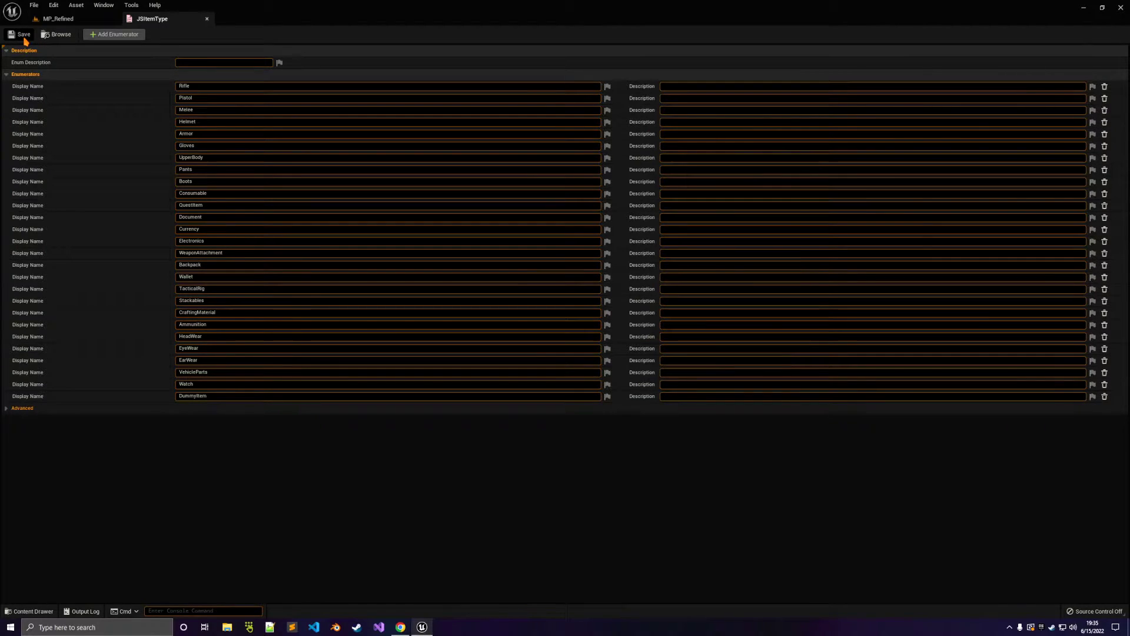
middle_click(160, 23)
Search the Content Browser for 'iteminfo' and open the FItemInfo structure.
double_click(214, 372)
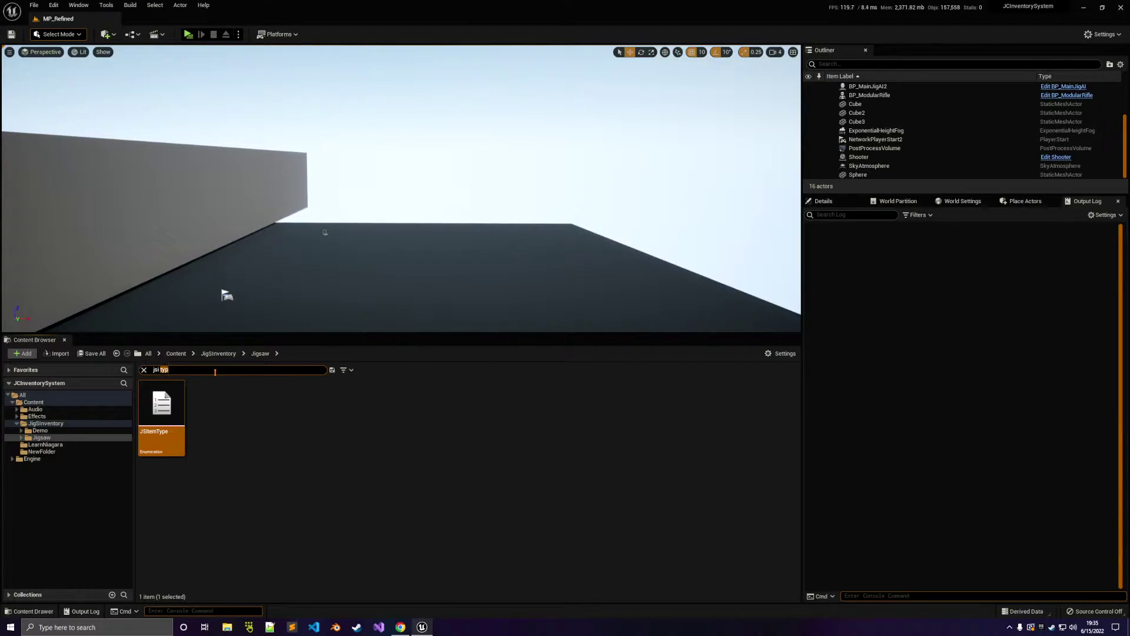
text(iteminfo)
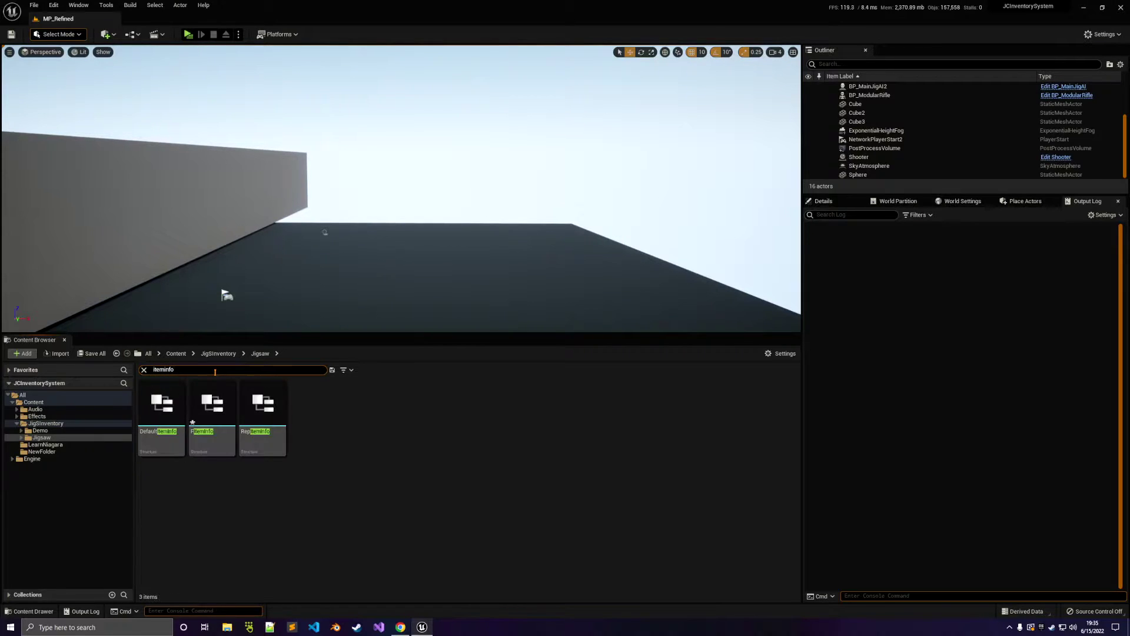
double_click(202, 425)
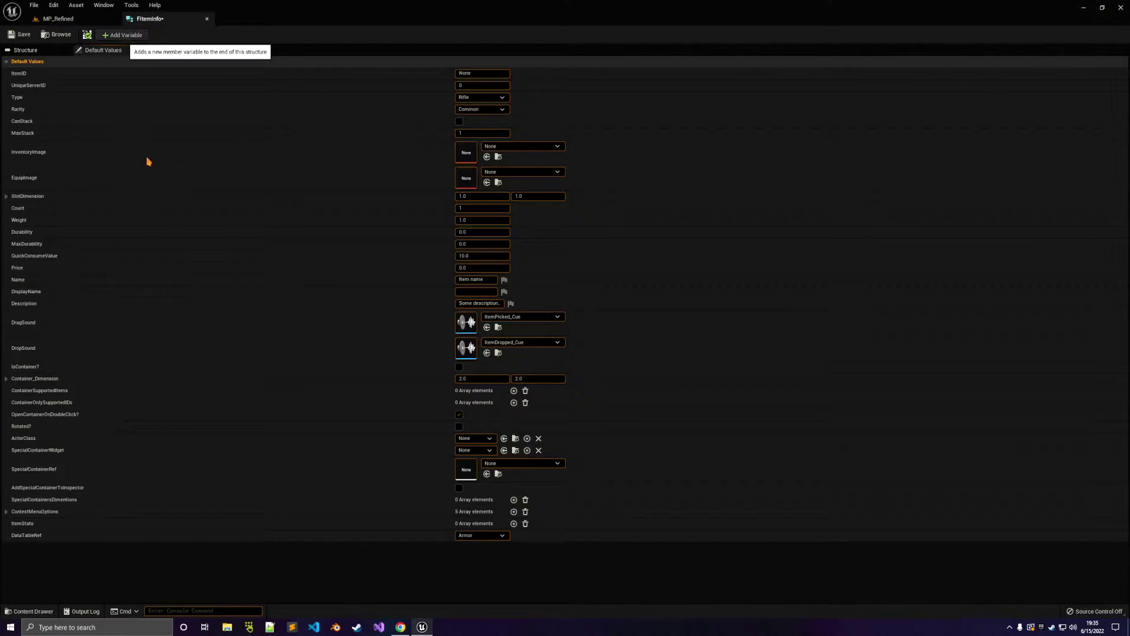
Add a Boolean member DummyBP to FItemInfo, save the structure and close its editor.
click(122, 35)
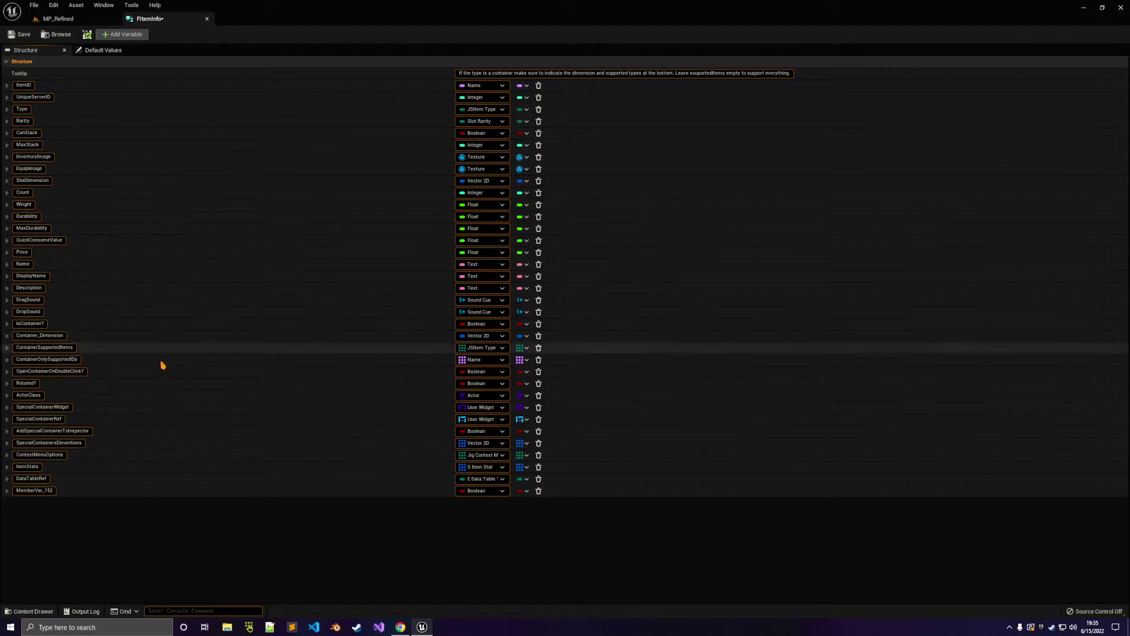
click(46, 490)
text(Du)
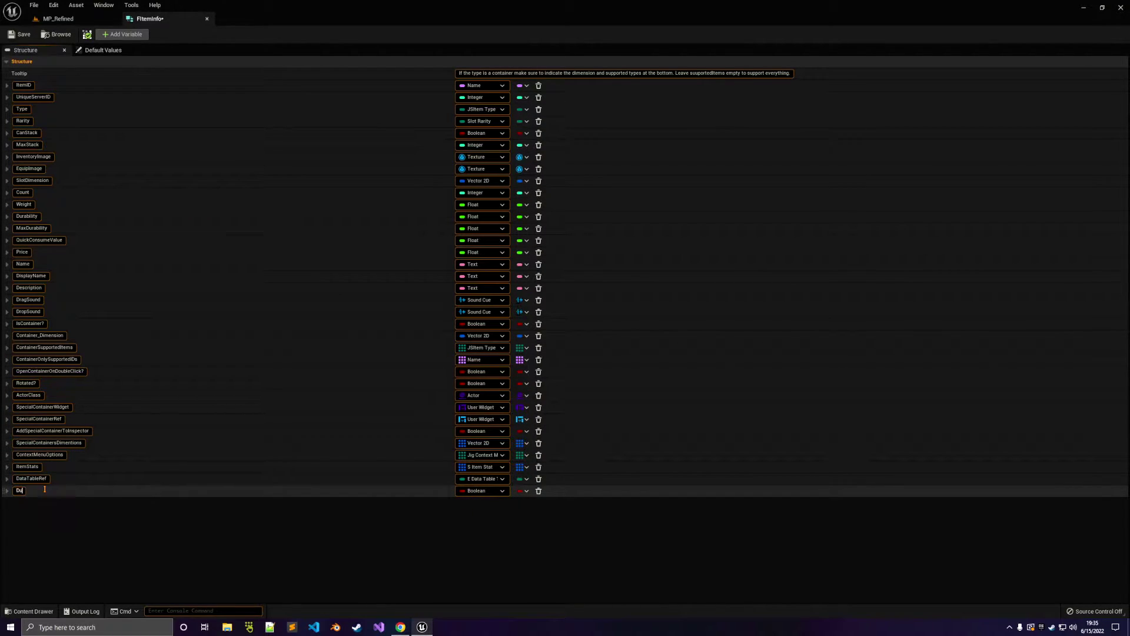
text(mmyBP)
key(Return)
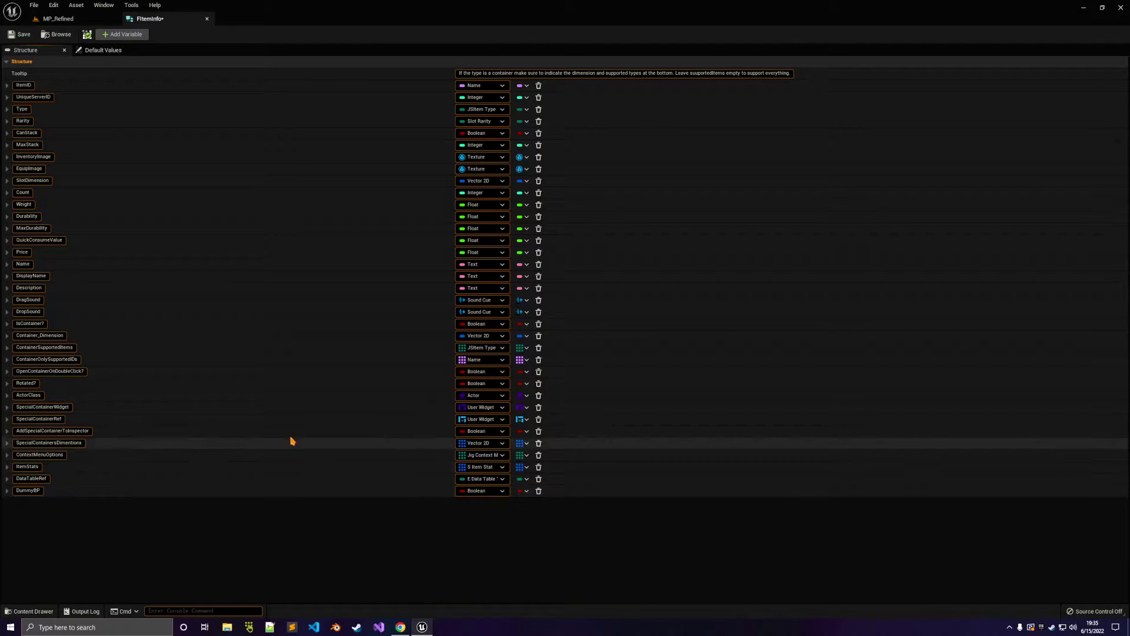
click(26, 40)
click(206, 19)
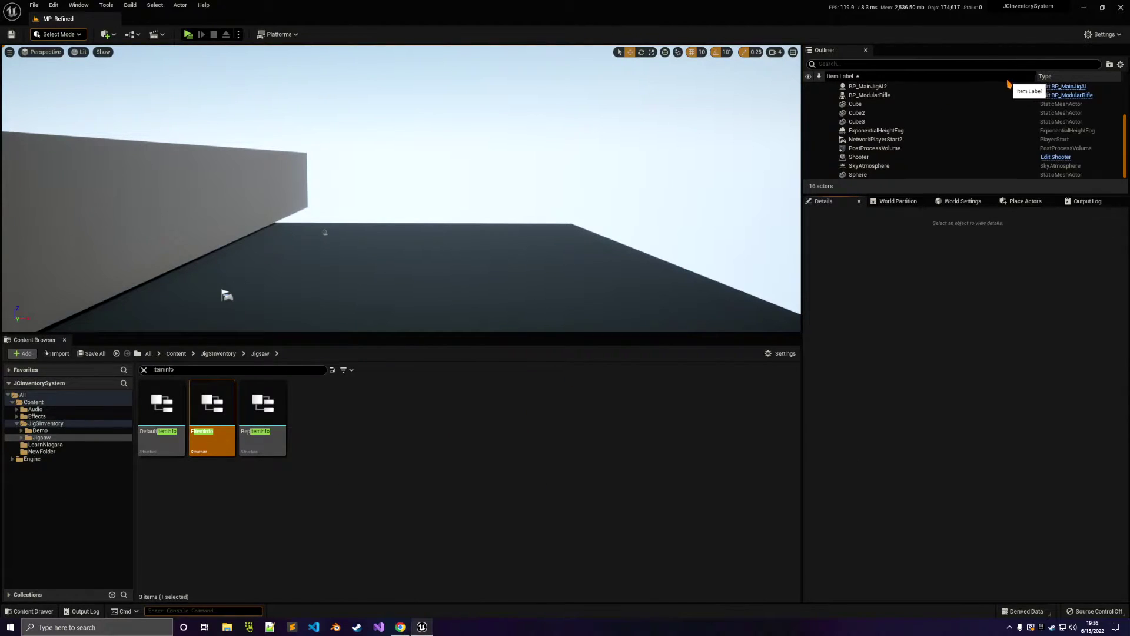
Close the editor, choosing Don't Save for the remaining modified assets.
click(1121, 7)
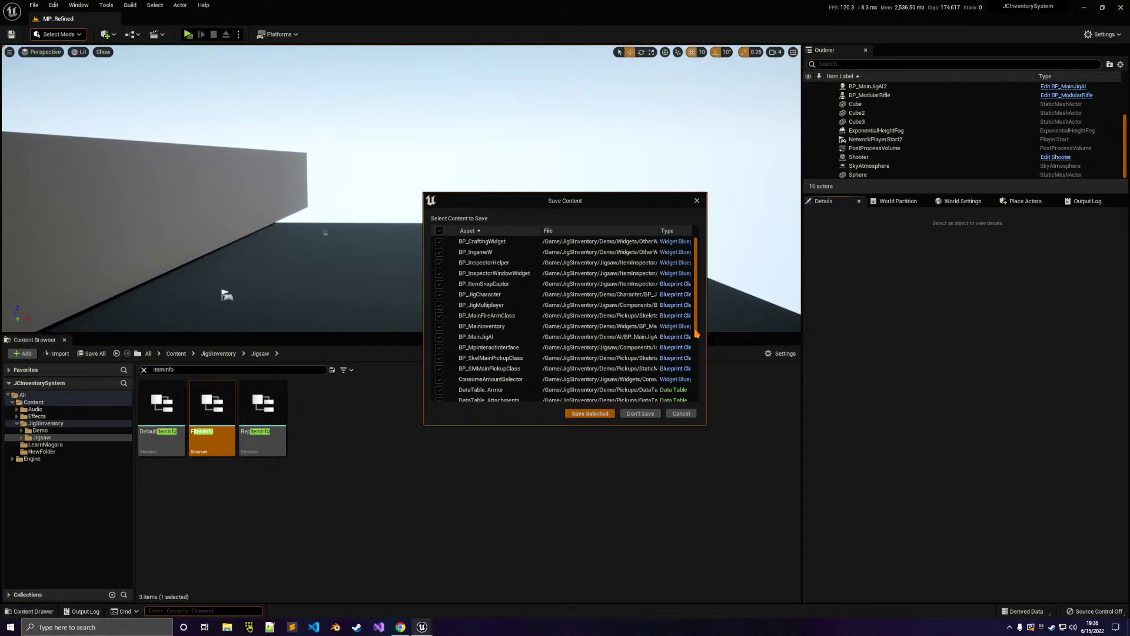
click(640, 414)
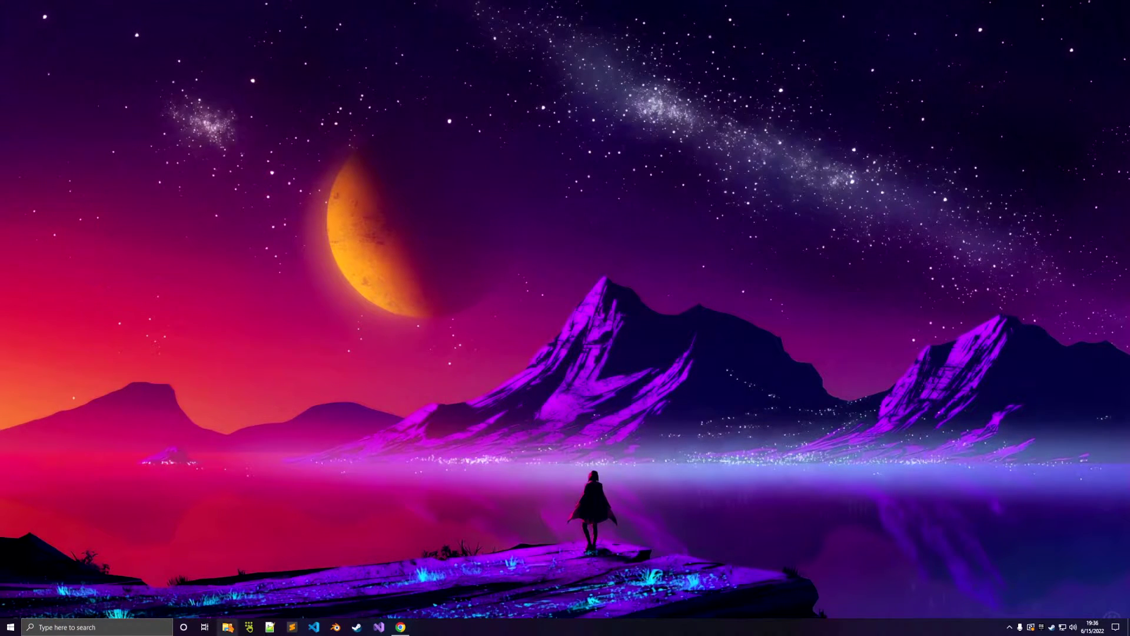
Relaunch JCInventorySystem from File Explorer's Recent files, then close Explorer once the level loads.
click(227, 626)
double_click(392, 305)
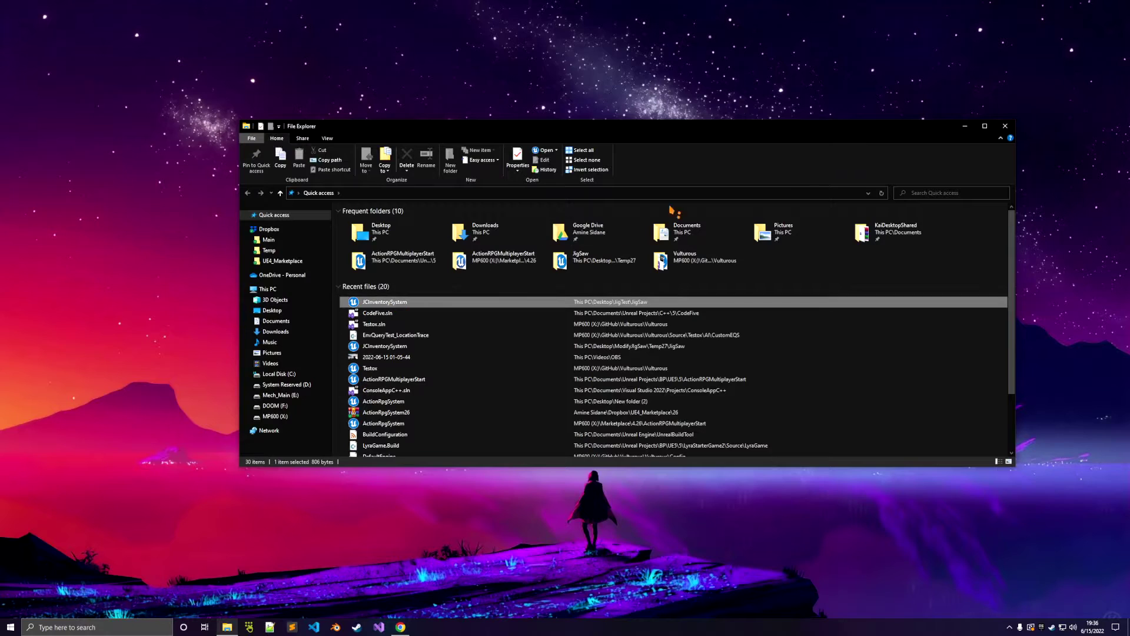
click(1005, 126)
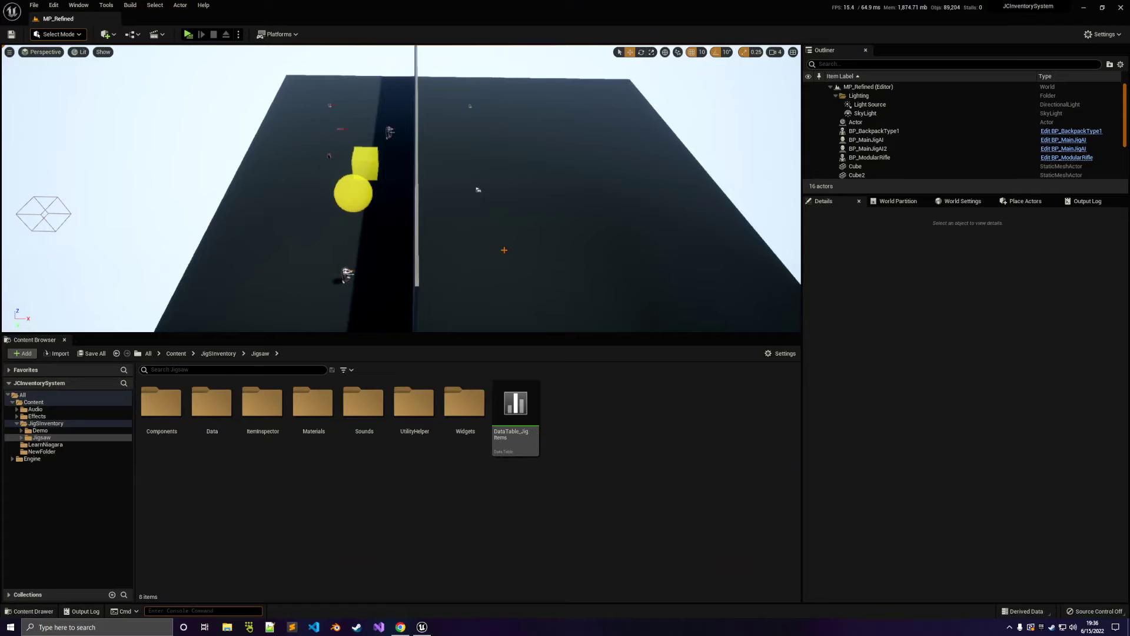
right_drag(388, 125, 319, 112)
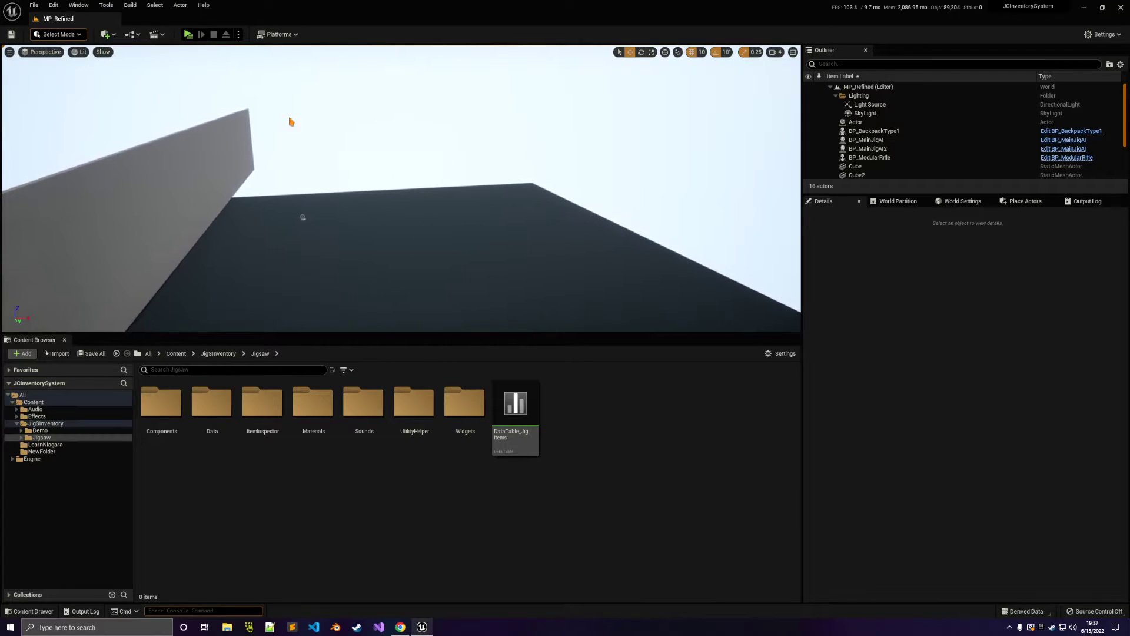
Play-test the level, opening the inventory and inspecting the equipped Pants item.
click(188, 34)
key(Tab)
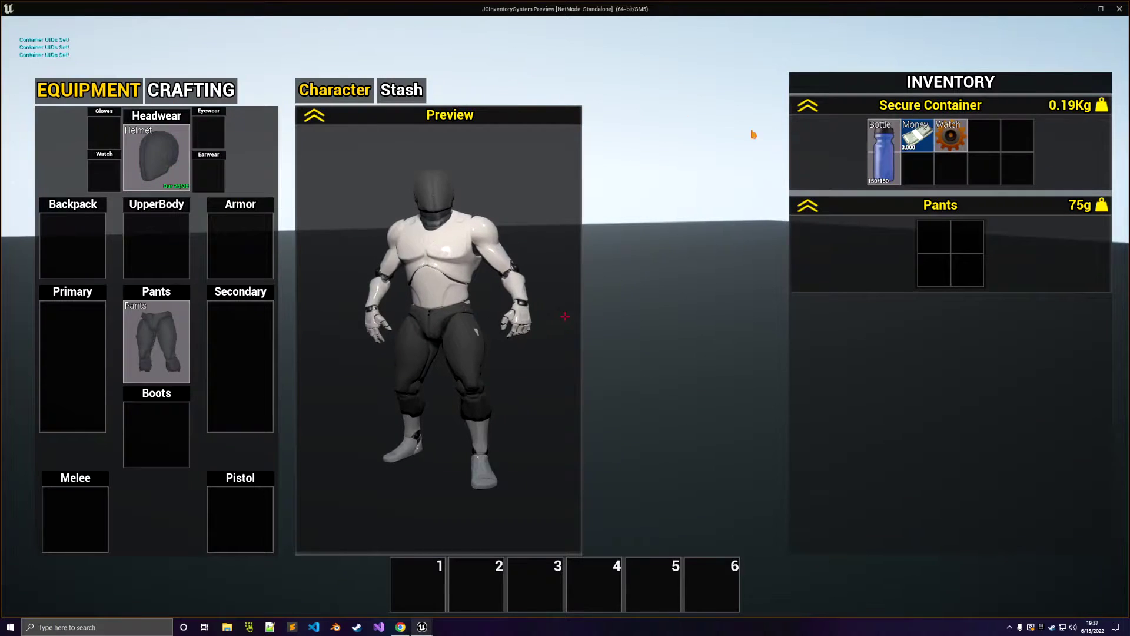
right_click(163, 318)
click(165, 321)
drag(335, 313, 565, 338)
key(Escape)
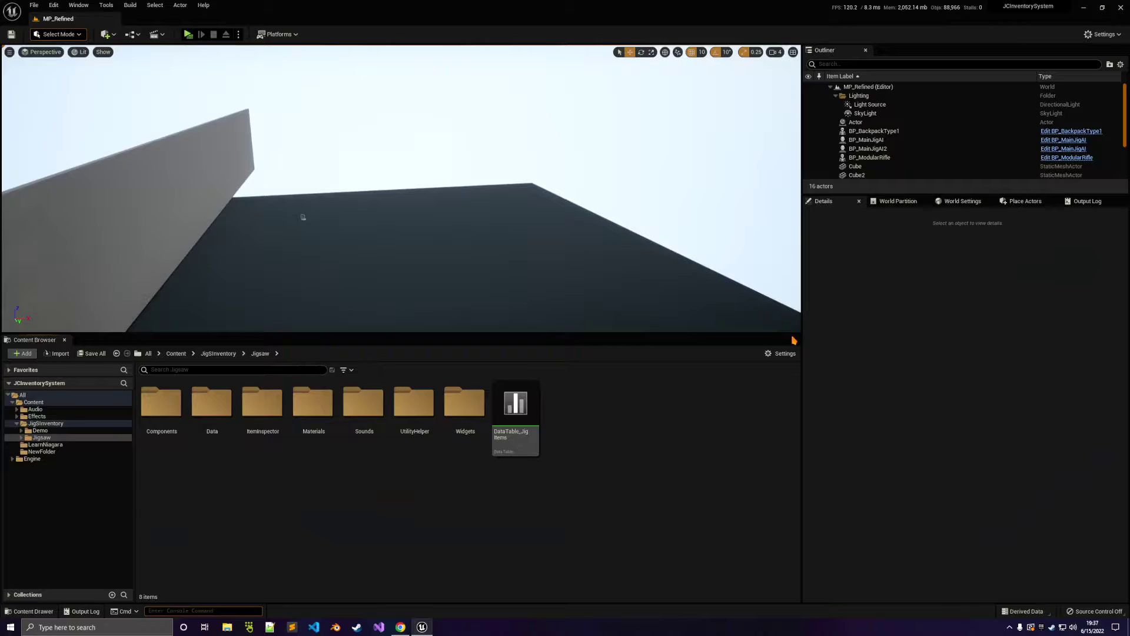
Show the Output Log and uncheck Messages in its filters.
drag(753, 342, 656, 371)
click(1063, 201)
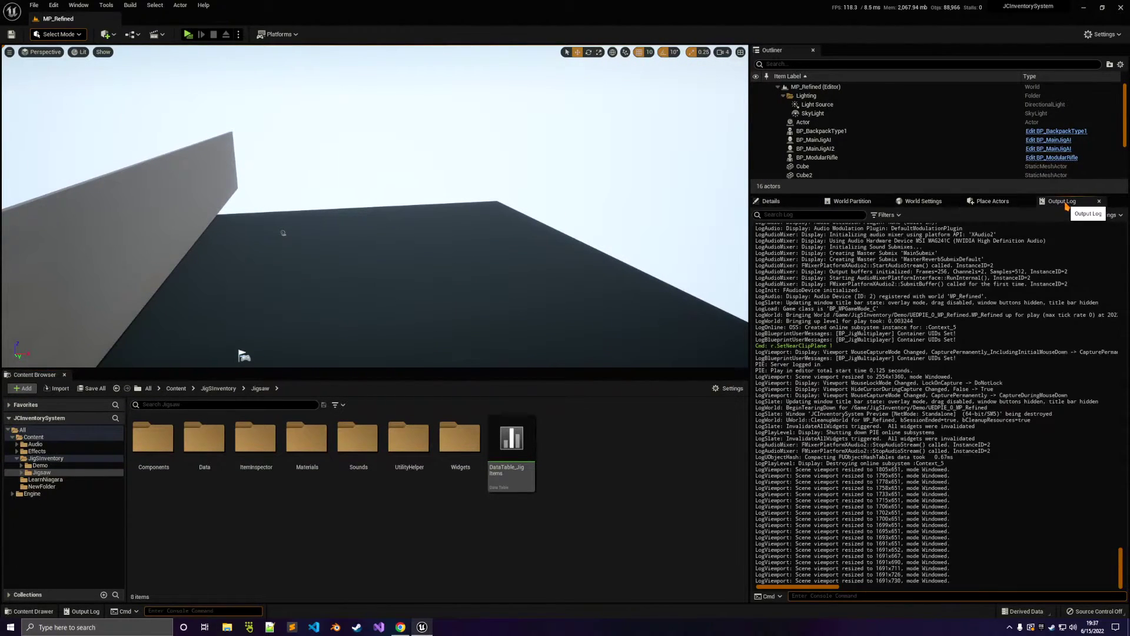
click(884, 216)
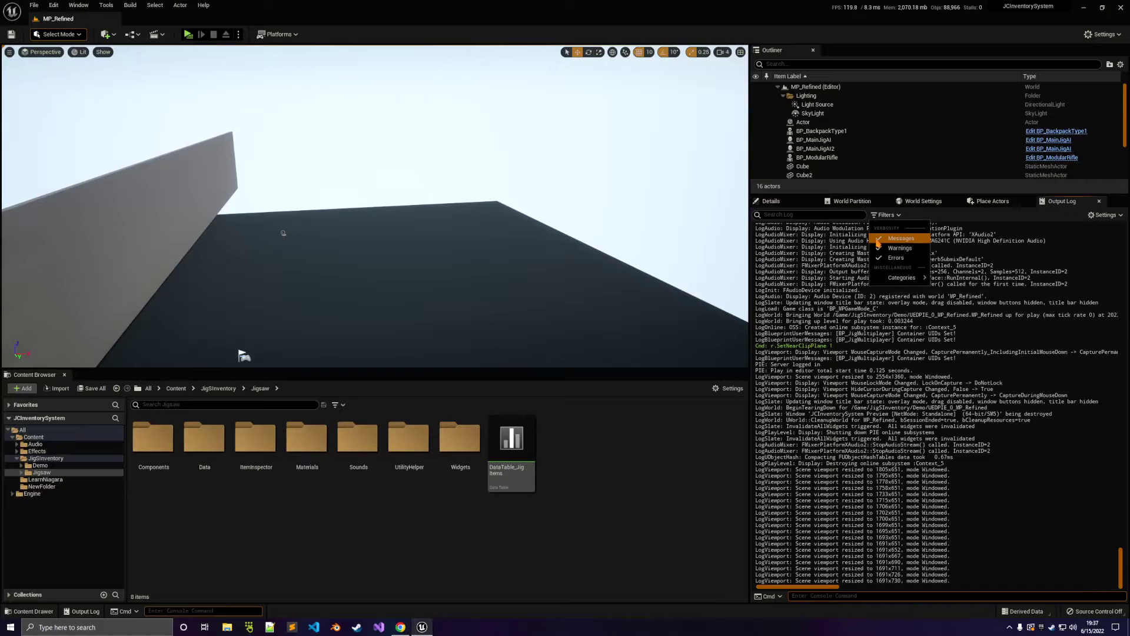
click(881, 239)
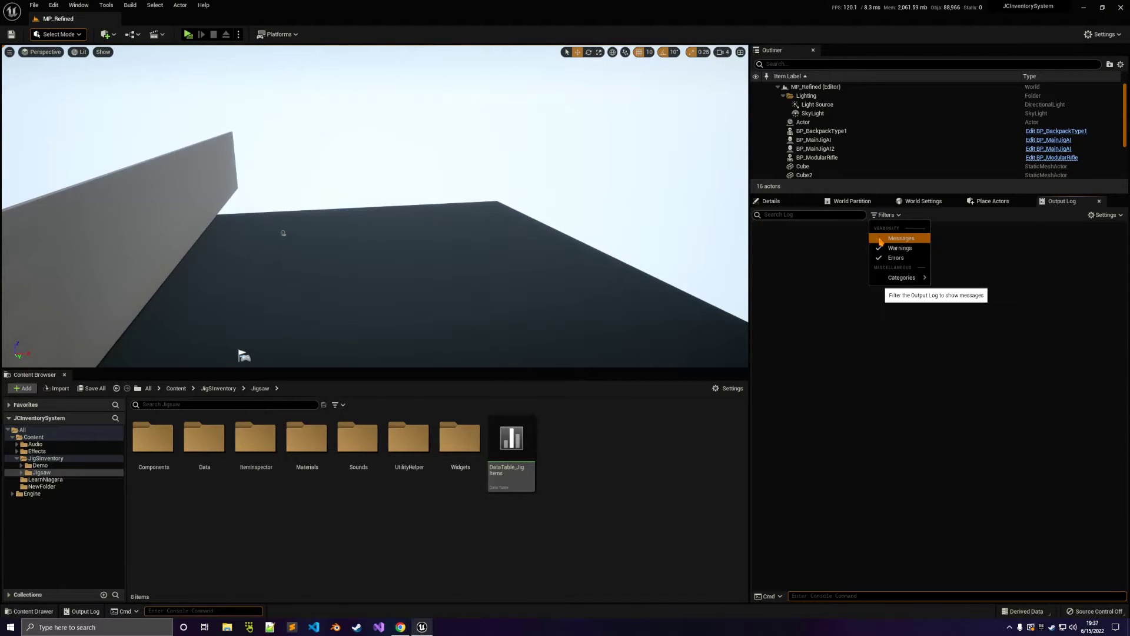
click(889, 300)
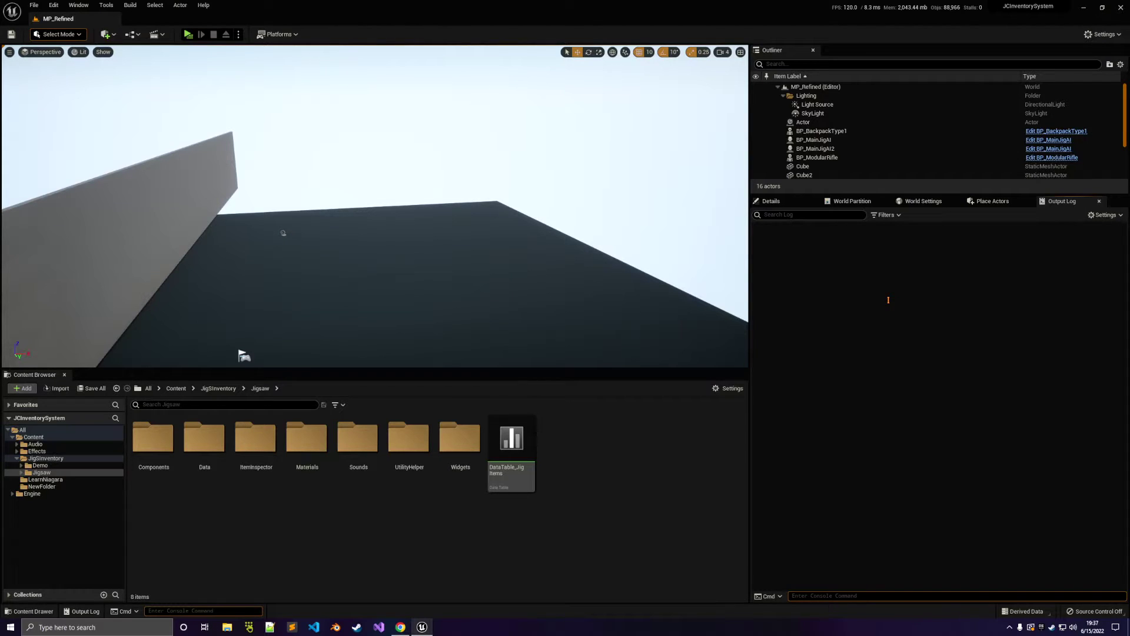
Search assets for 'jsi' and open the JSItemType enum.
click(193, 405)
text(jsi)
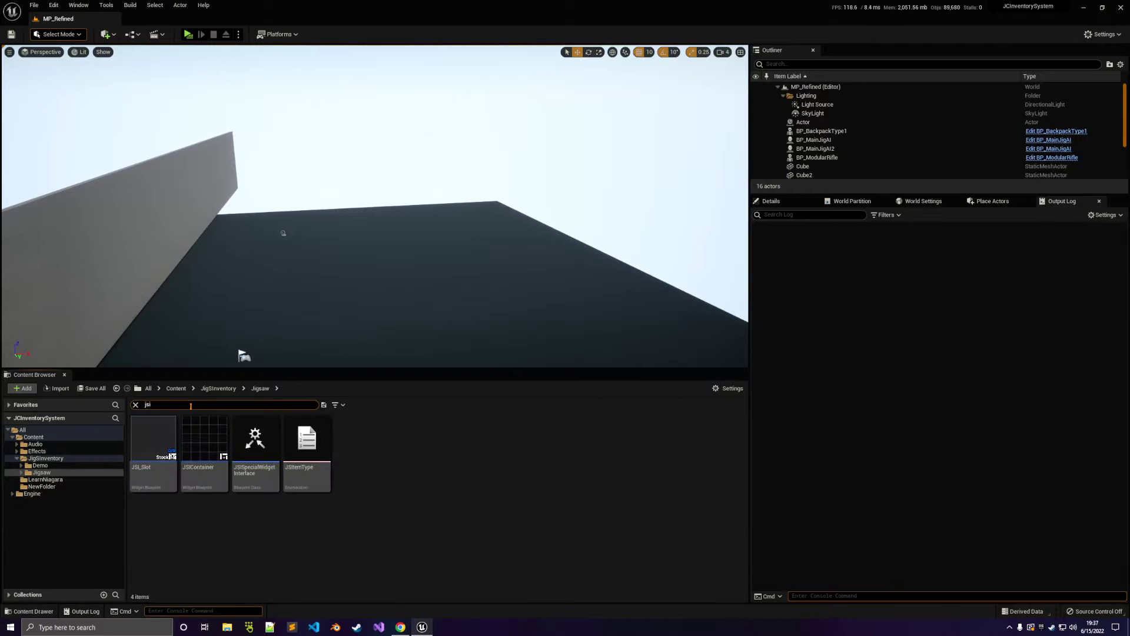
double_click(306, 447)
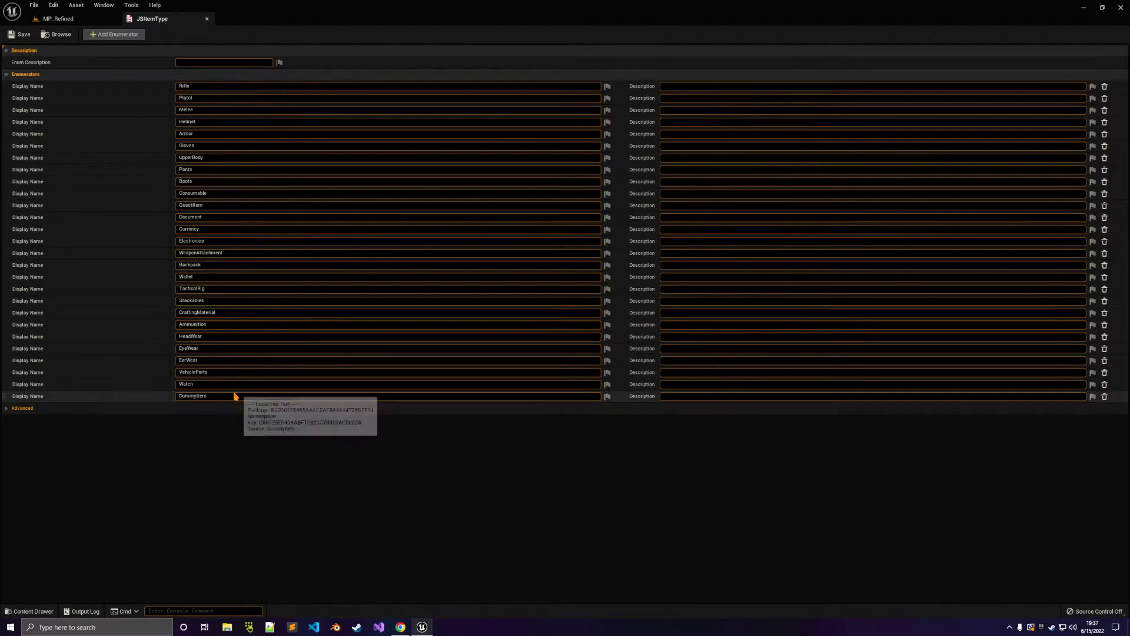
Add a DummyItem2 enumerator by copying DummyItem's name and appending 2, then save and close.
click(115, 36)
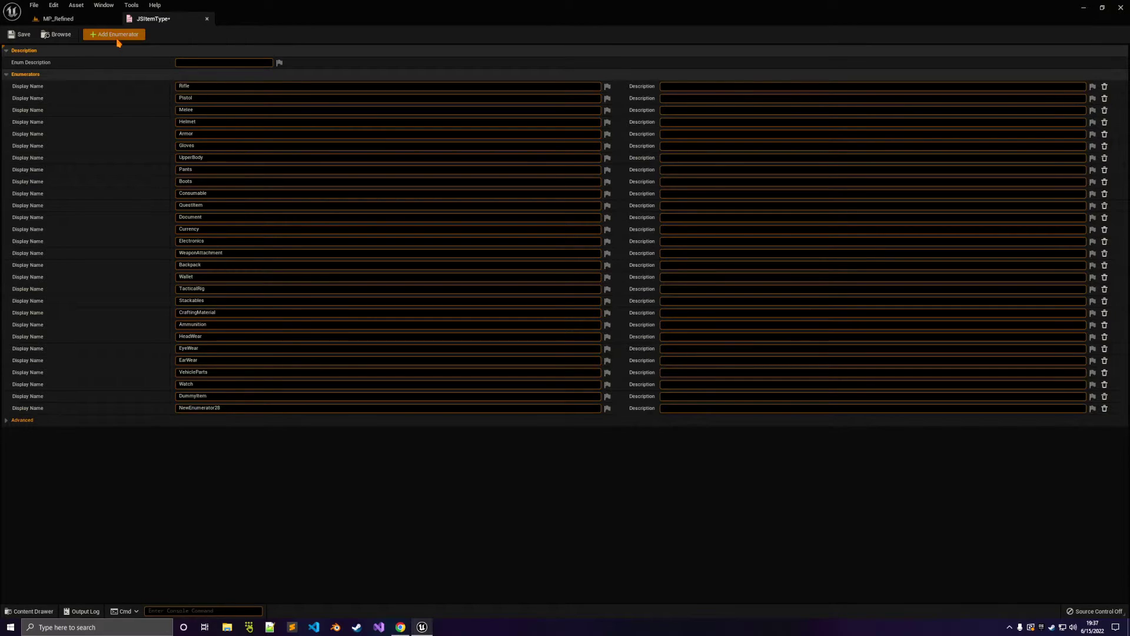
click(220, 409)
click(208, 395)
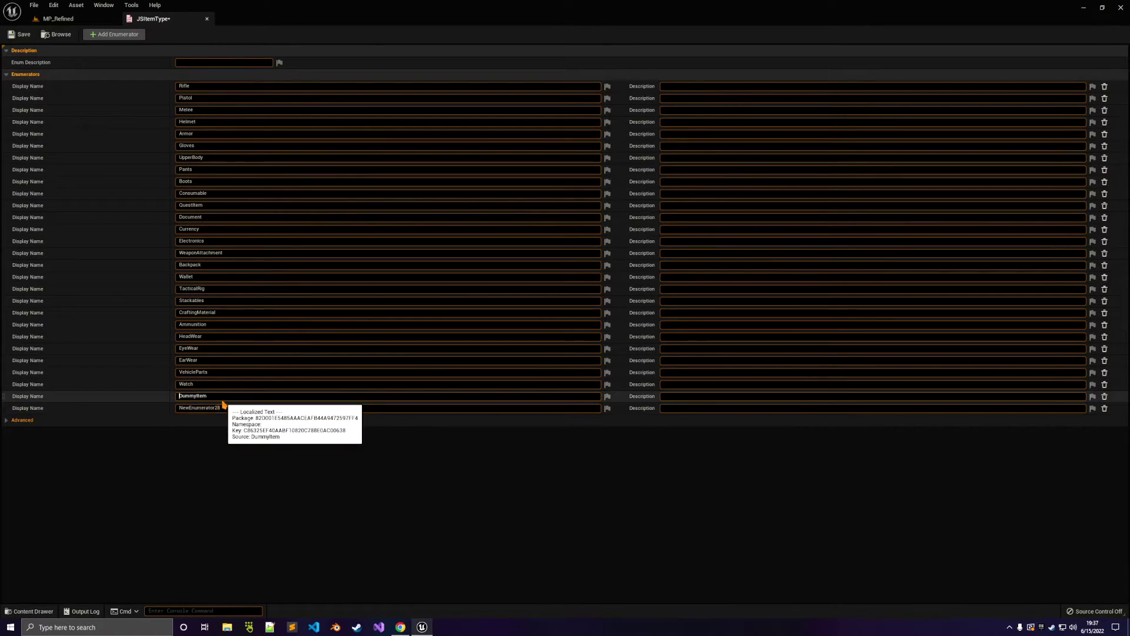
key(ctrl+a)
key(ctrl+c)
click(223, 408)
key(ctrl+v)
text(2)
click(236, 420)
click(20, 35)
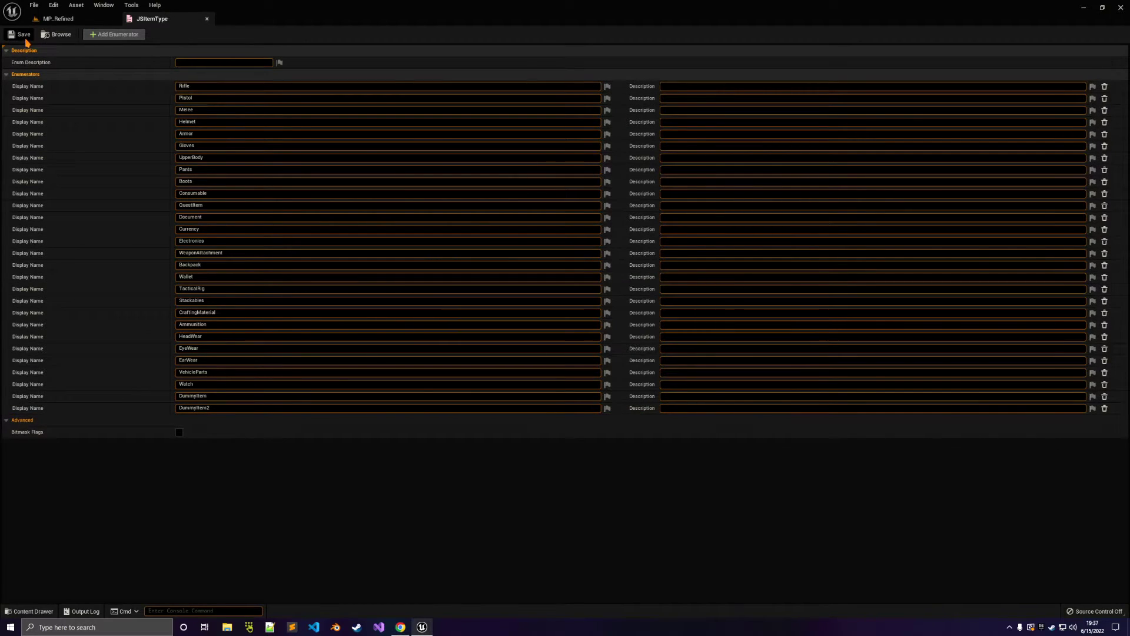
click(207, 19)
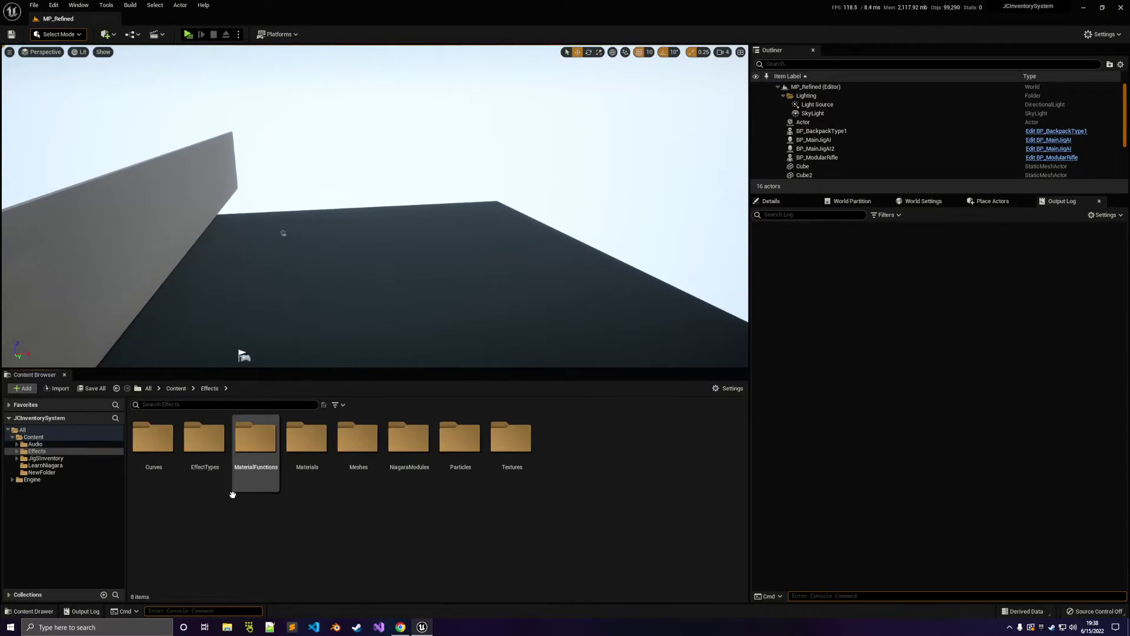
Search the whole Content folder for 'jsi' and open the JSI_Slot widget blueprint.
click(219, 406)
text(jsi)
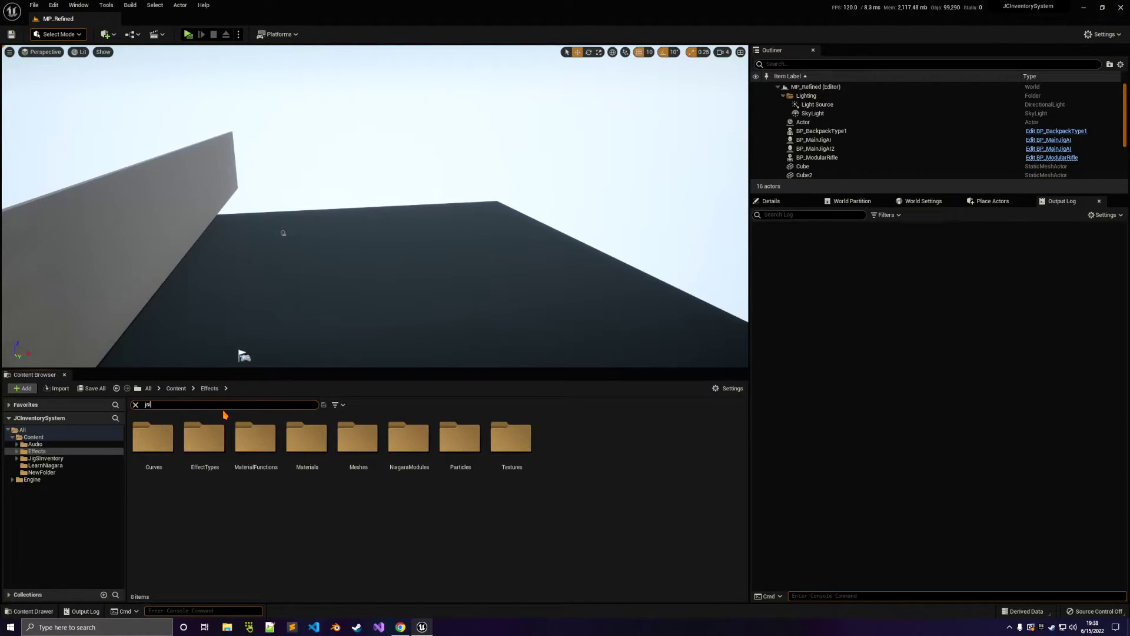
click(94, 438)
click(150, 472)
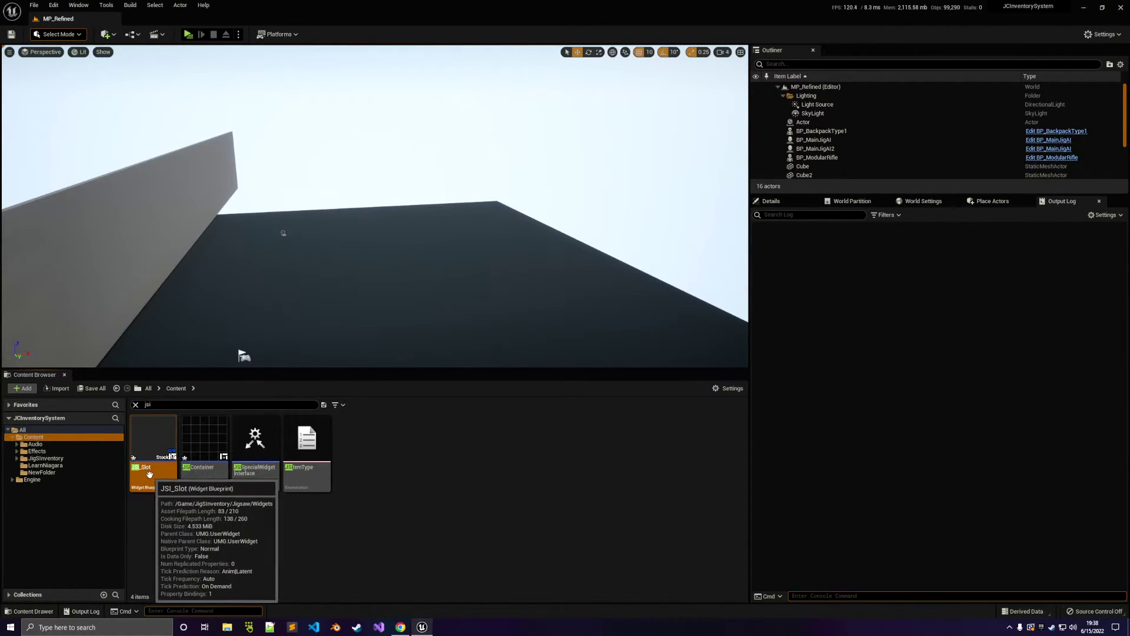
double_click(152, 460)
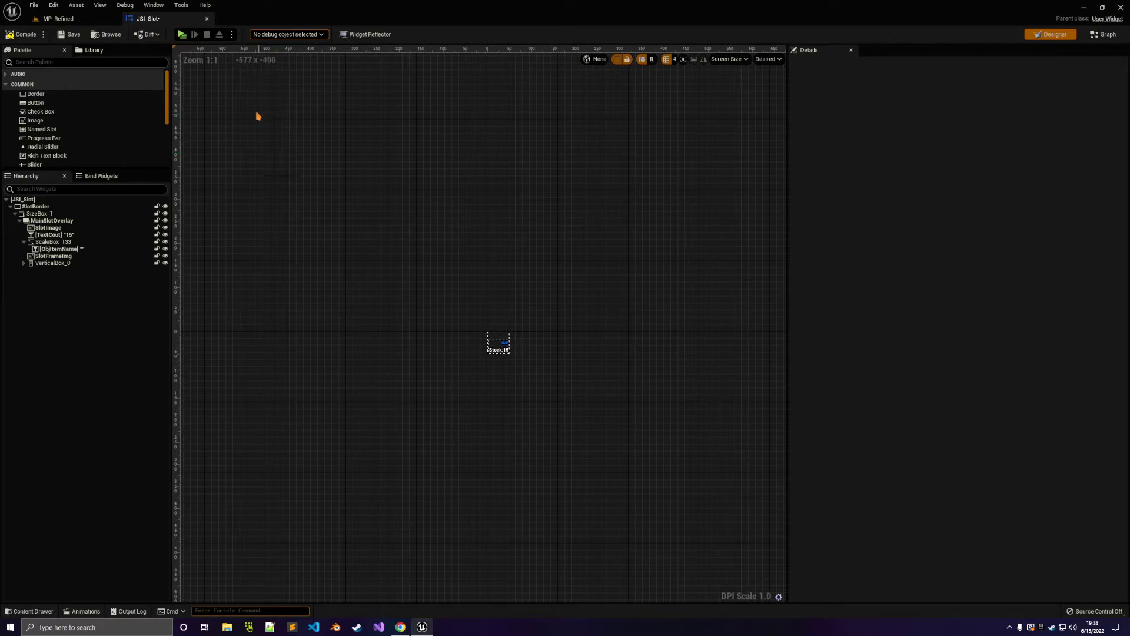
Close JSI_Slot and quit the editor, saving the selected modified content.
click(207, 18)
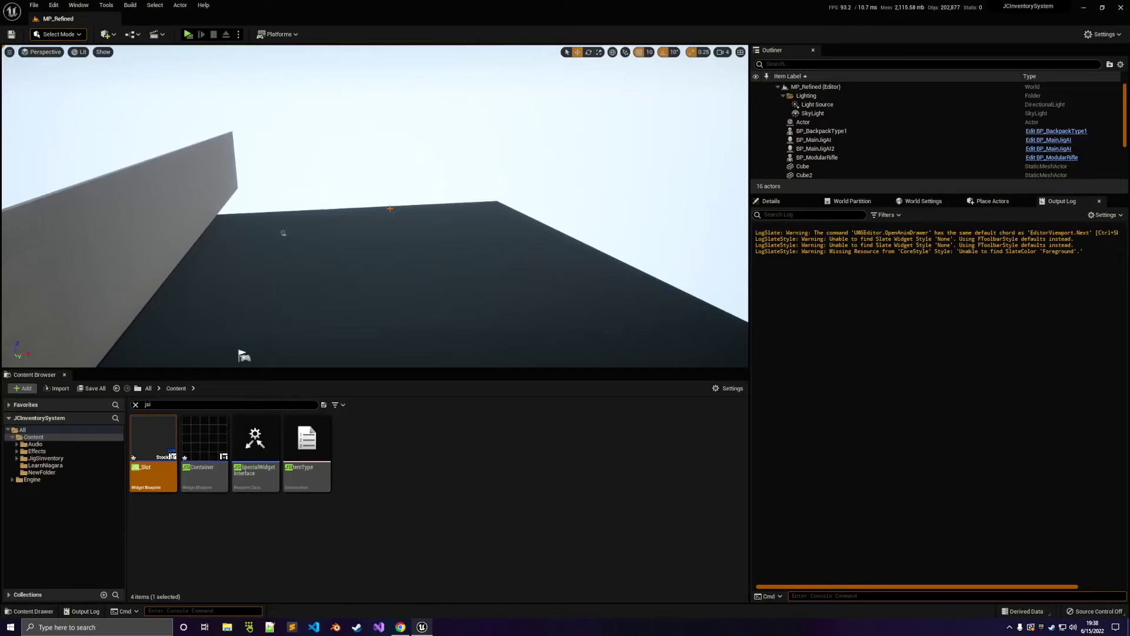
click(1122, 8)
click(589, 413)
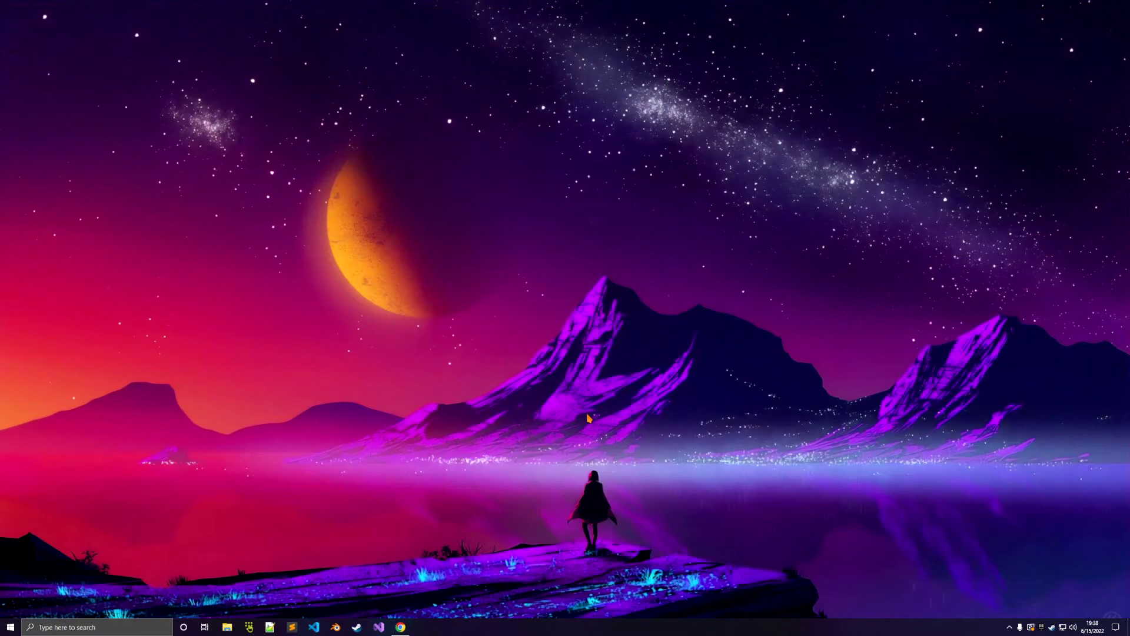
Launch JCInventorySystem from File Explorer's Recent files in Quick access.
click(227, 627)
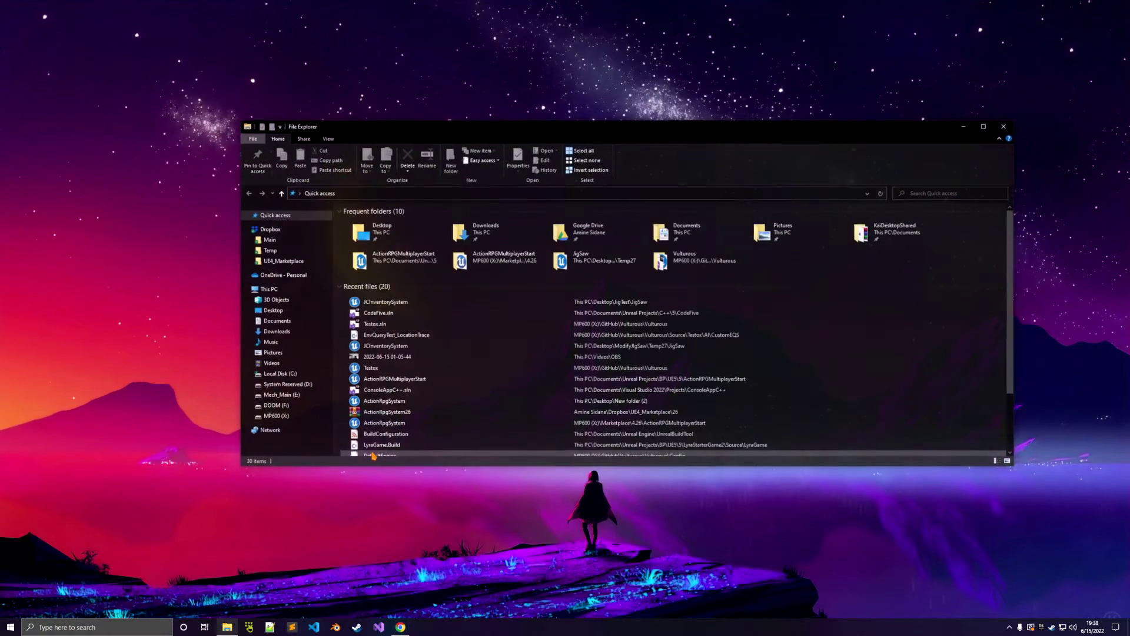
double_click(375, 303)
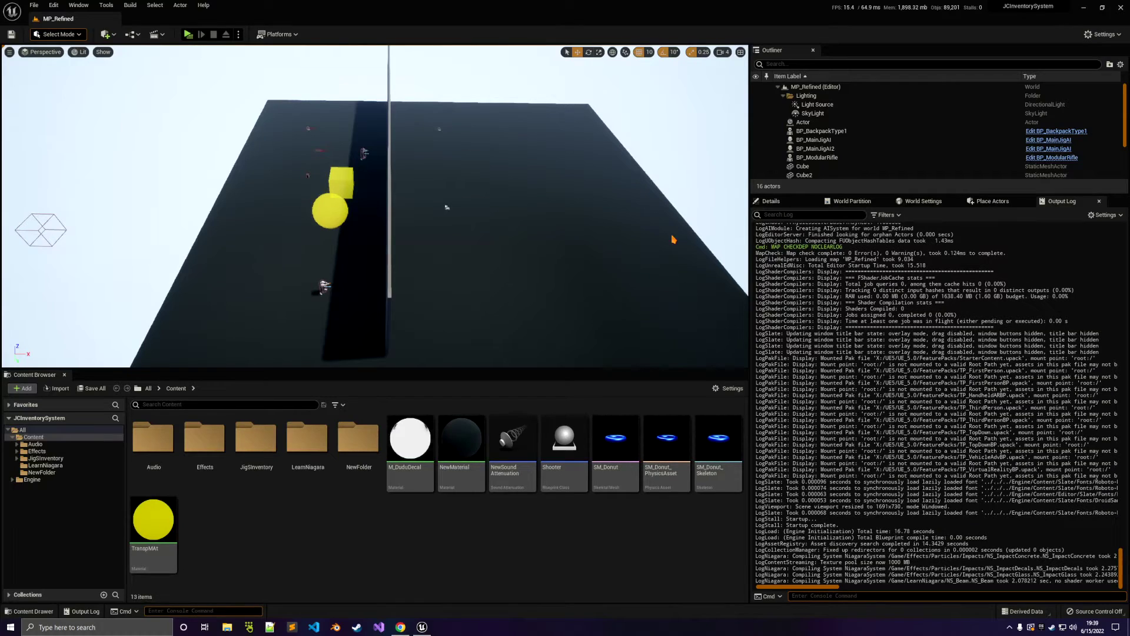
Open JSI_Slot from a 'jsi sl' search, close it, then uncheck Messages in the Output Log filters.
right_drag(350, 142, 350, 142)
click(170, 404)
text(jsi)
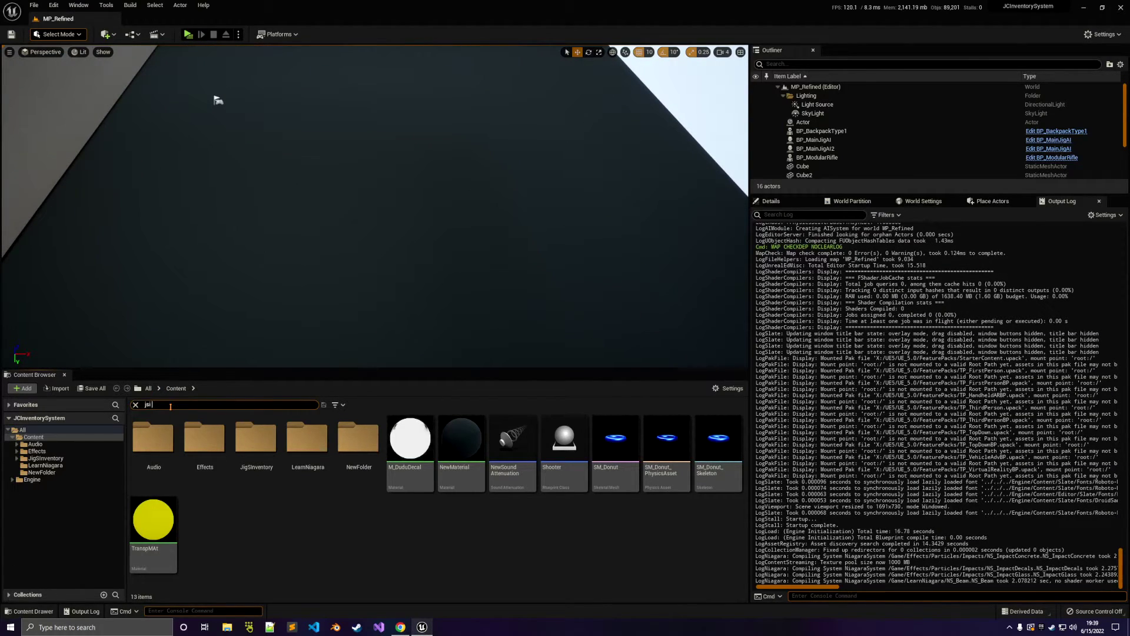
text( sl)
click(154, 465)
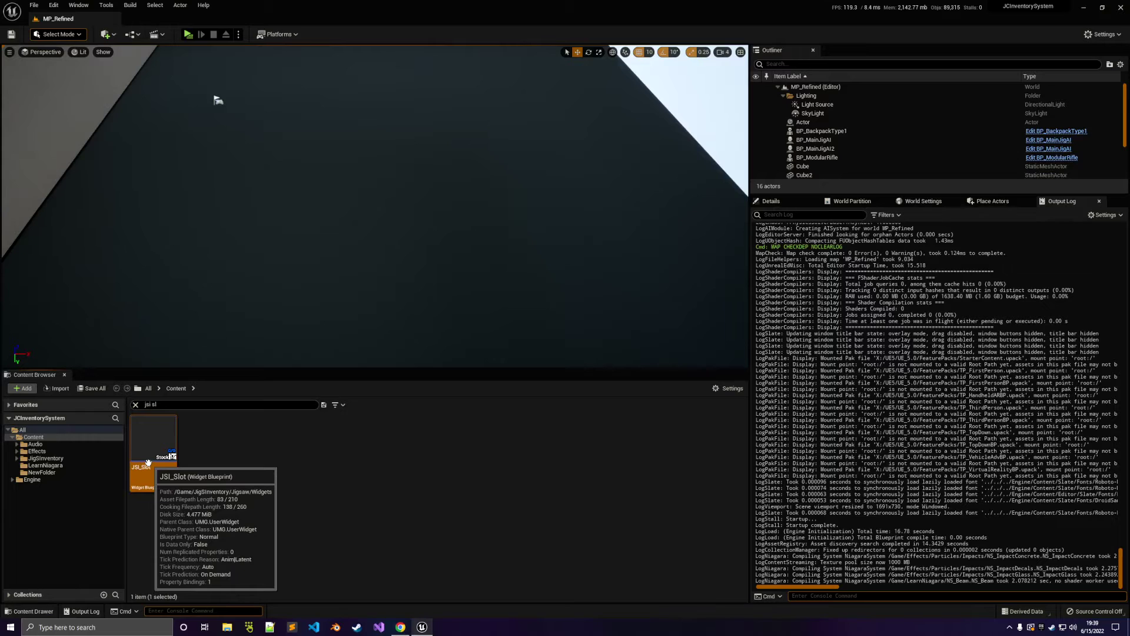
double_click(147, 462)
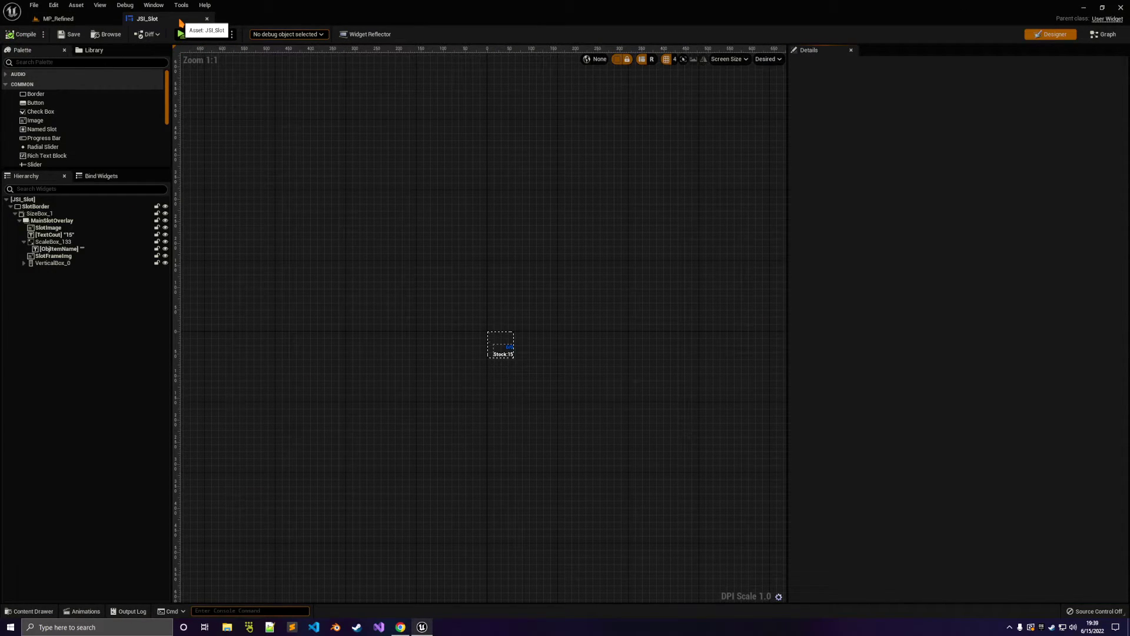
click(207, 19)
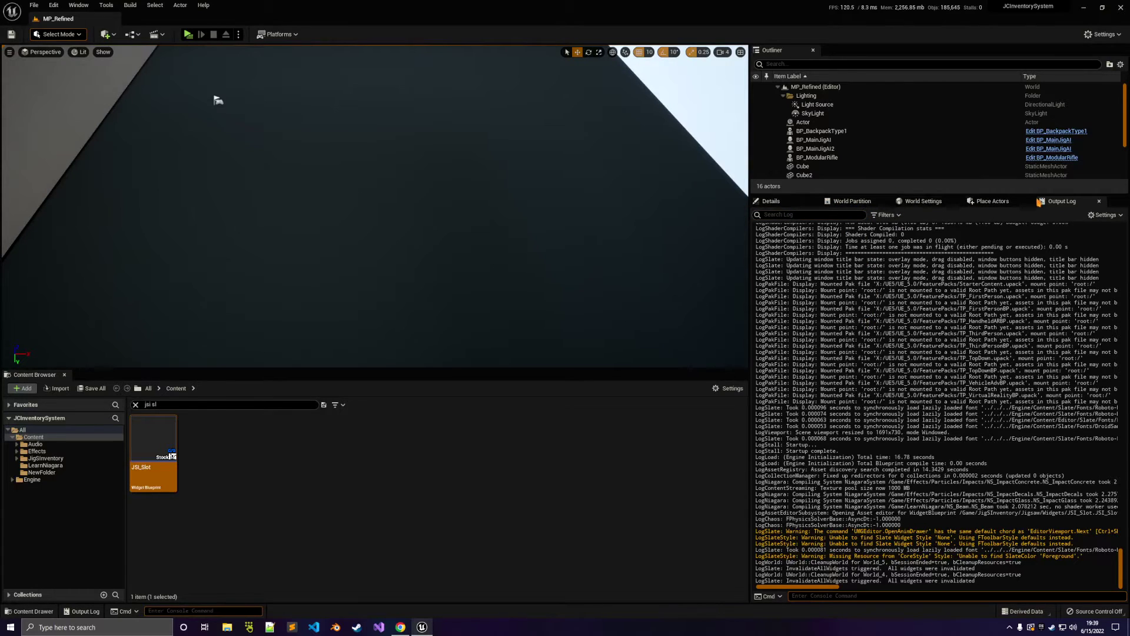
click(886, 215)
click(900, 237)
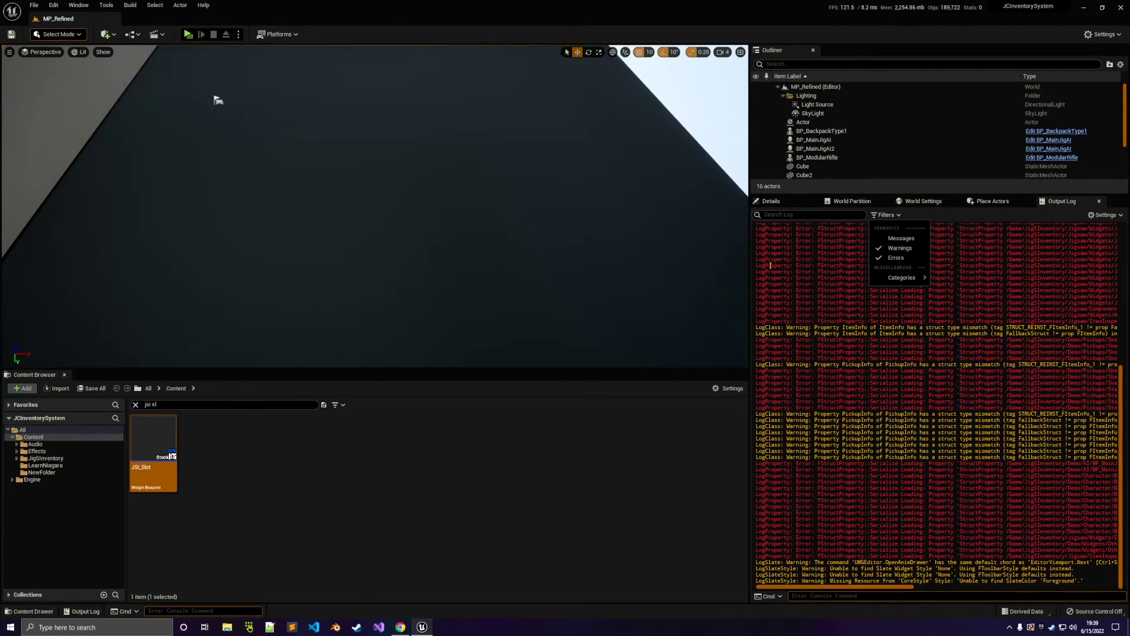
Widen the Output Log and filter out warnings so only errors remain.
drag(753, 269, 487, 270)
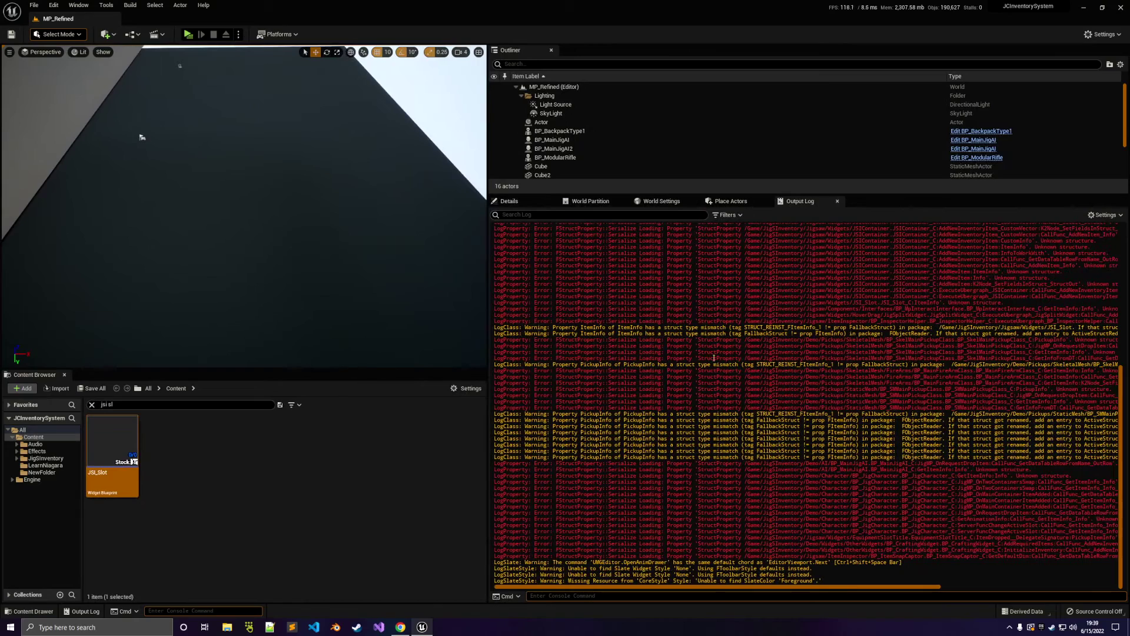
click(720, 217)
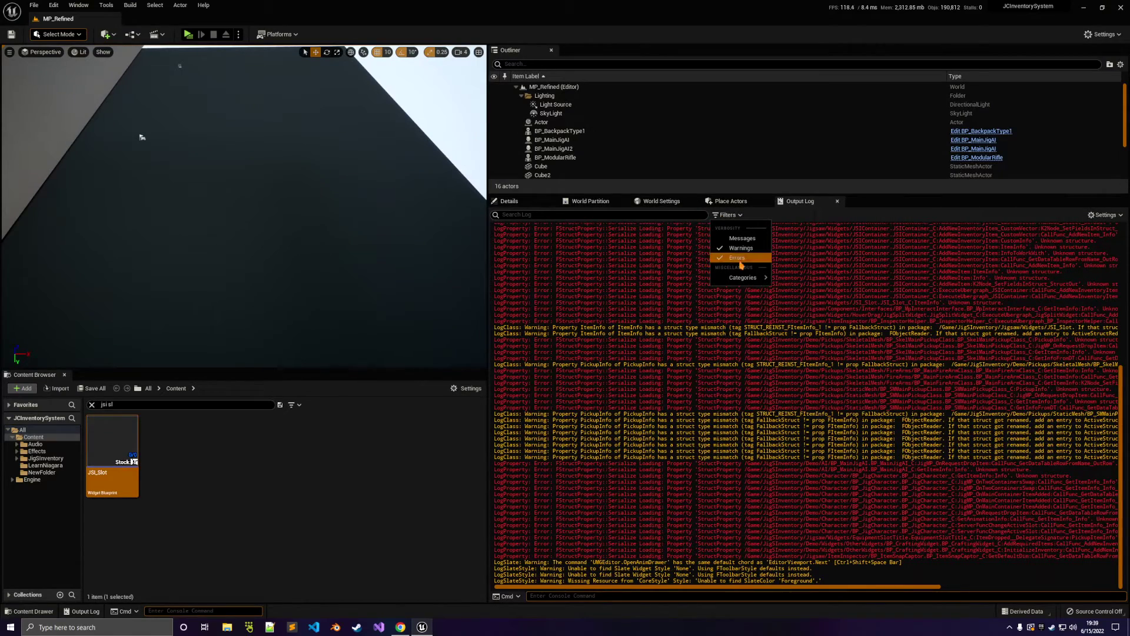
click(720, 248)
key(Escape)
Scroll through the 'Unknown structure' serialize-loading errors in the Output Log.
scroll(702, 583, up, 10)
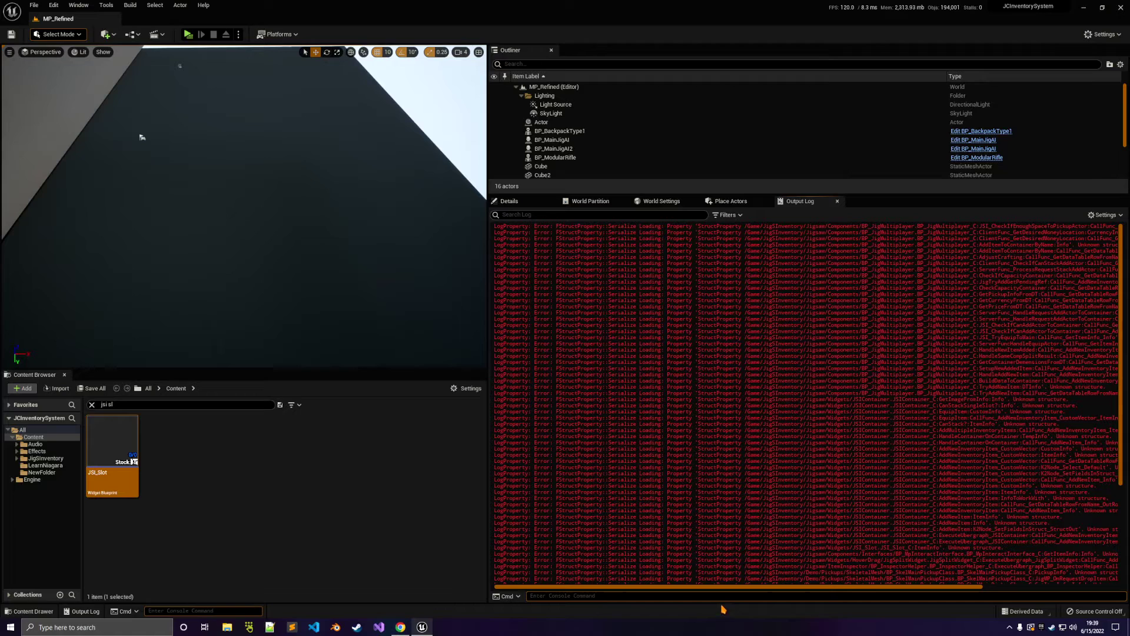
drag(721, 587, 922, 592)
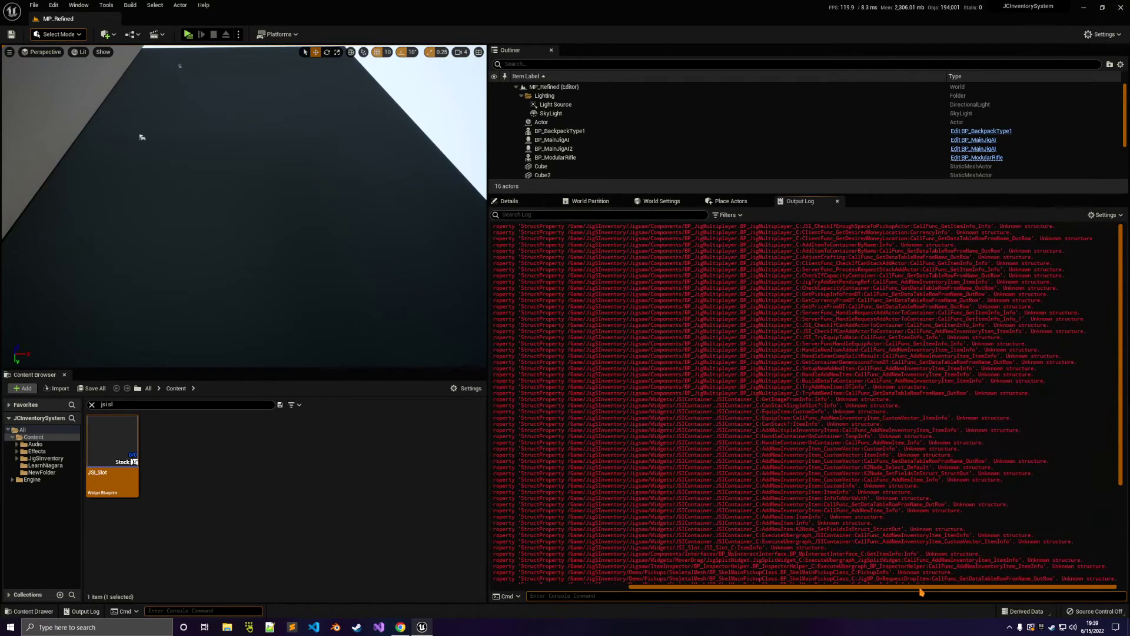
drag(996, 226, 1056, 226)
click(1053, 226)
shift+scroll(669, 318, left, 4)
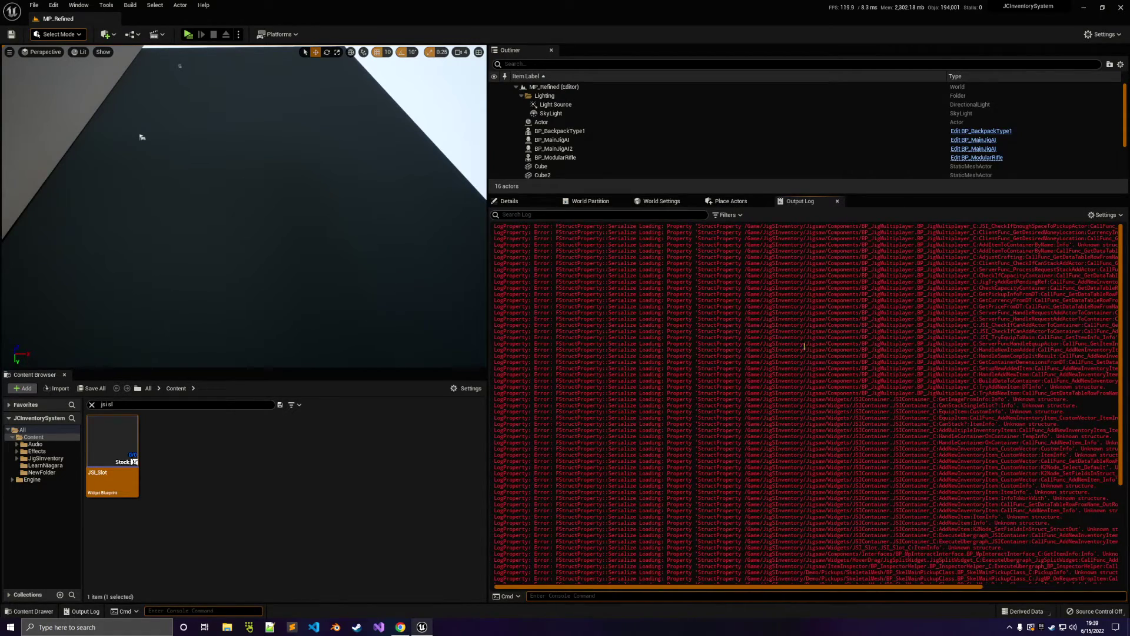
shift+scroll(751, 261, right, 1)
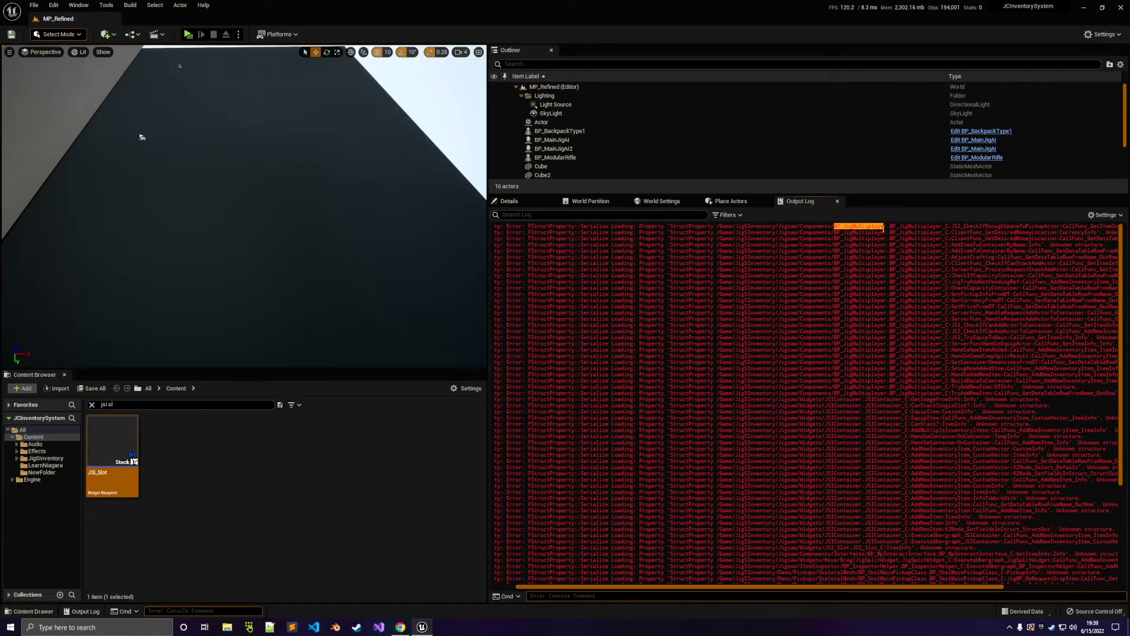
Find BP_JigMultiplayer with a 'mult' search, then open, save and close it.
click(167, 414)
double_click(144, 405)
key(ctrl+a)
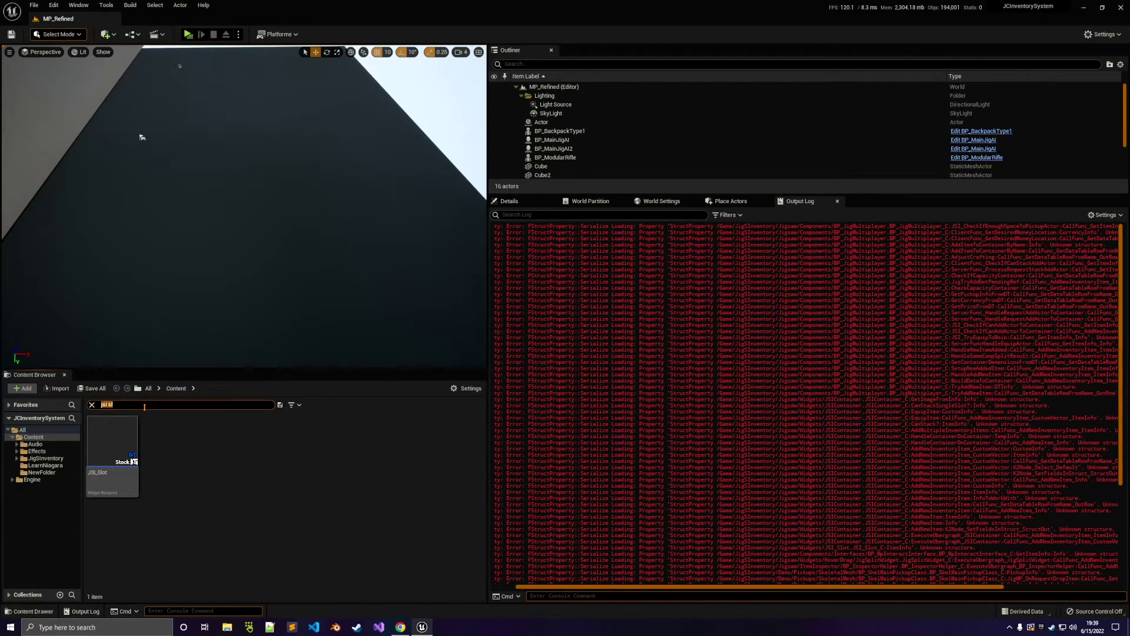
text(mult)
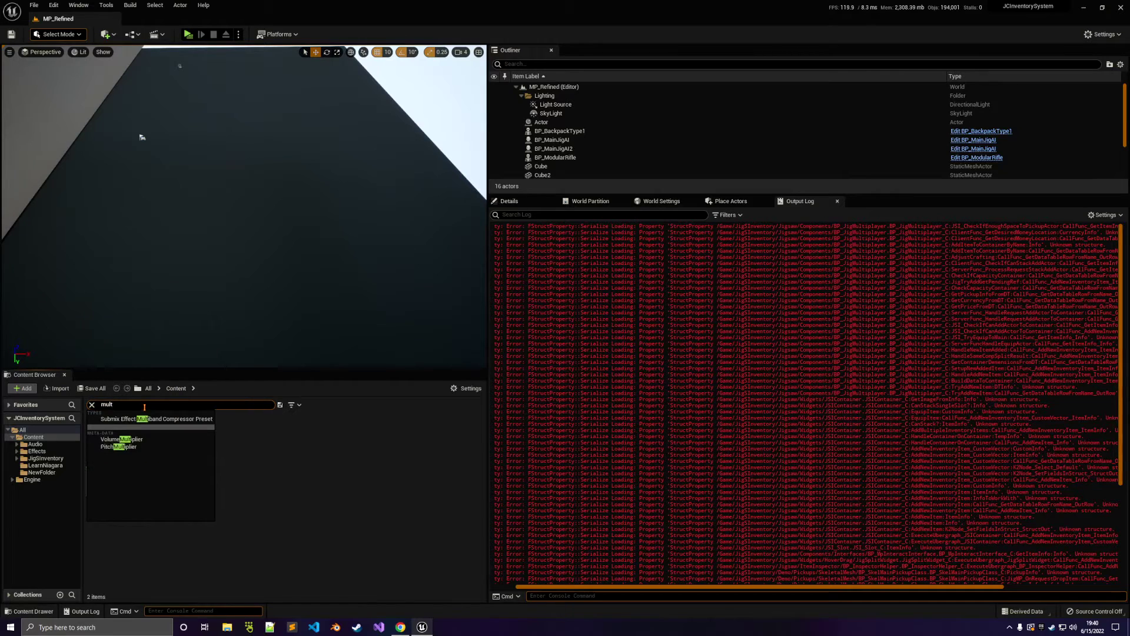
click(101, 453)
double_click(98, 460)
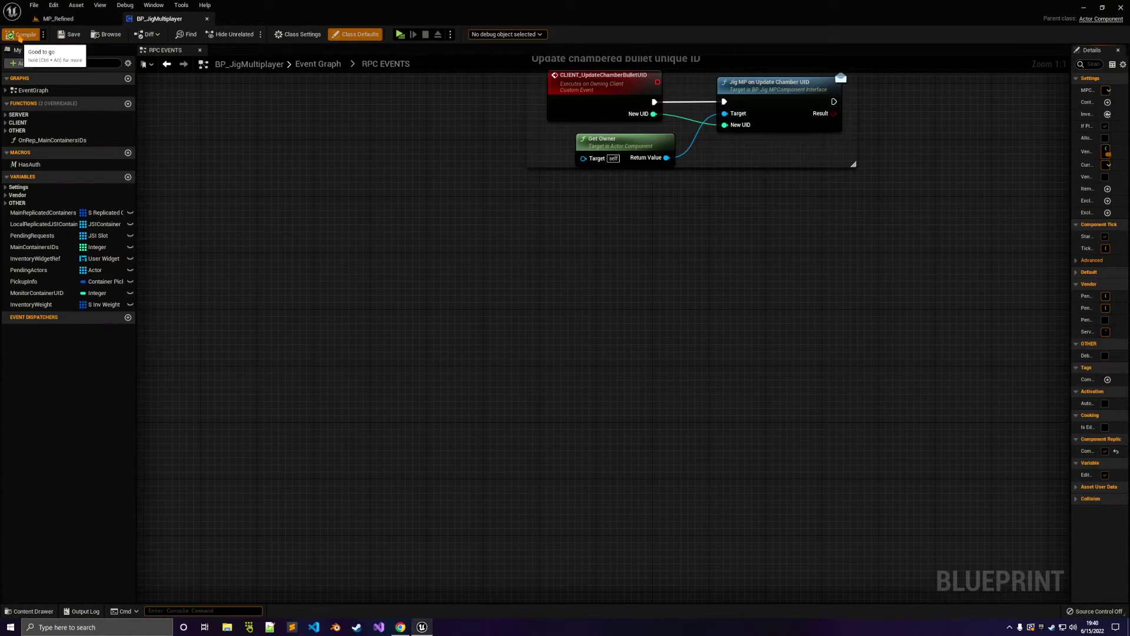
click(71, 34)
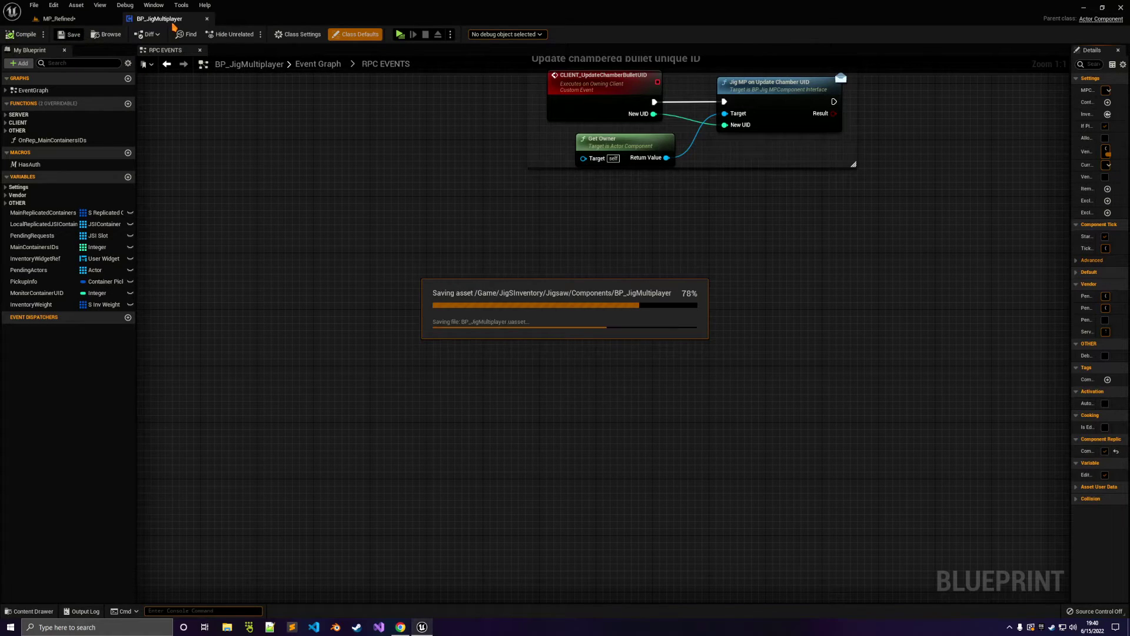
click(207, 18)
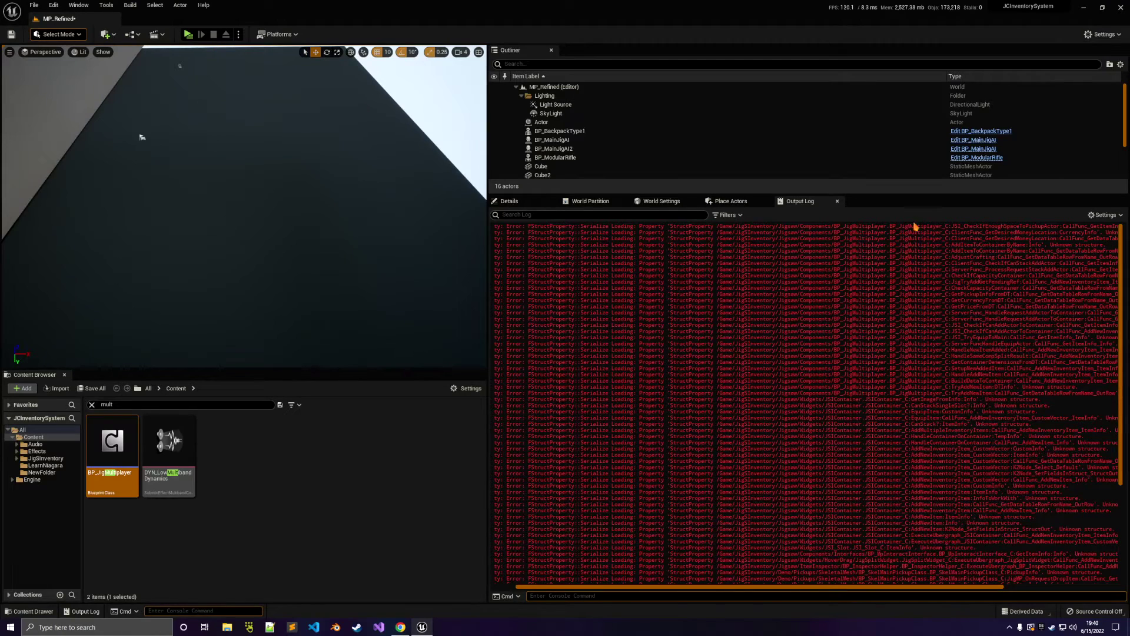
Open the JSIContainer widget via a 'jsi con' search, then save and close it.
scroll(905, 393, down, 3)
drag(866, 342, 890, 342)
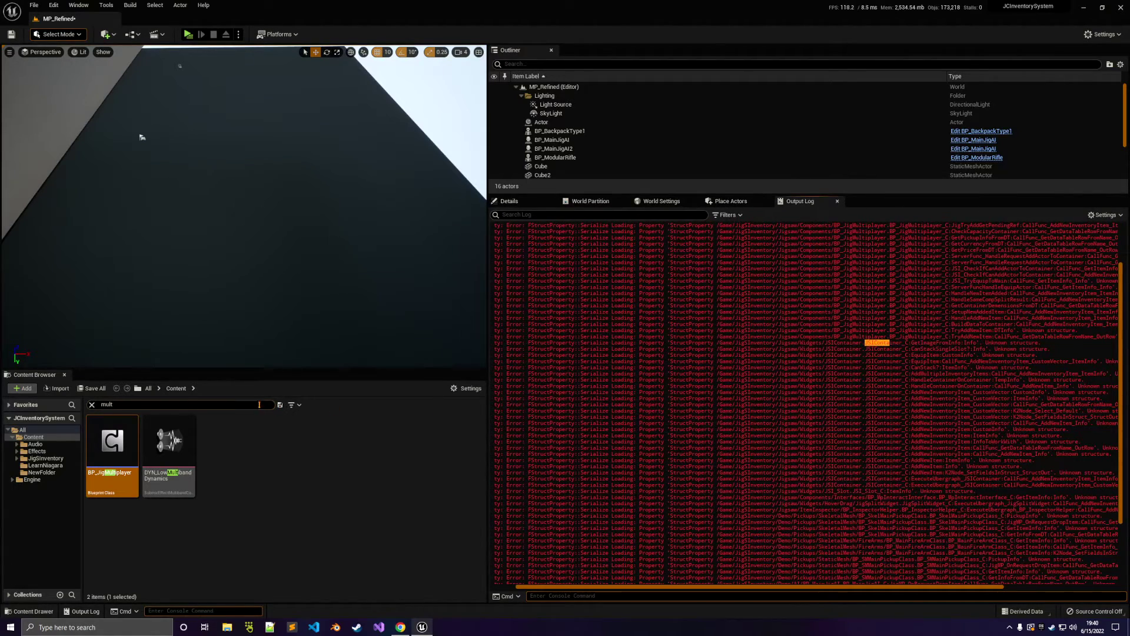
click(224, 404)
text(jsi con)
double_click(112, 441)
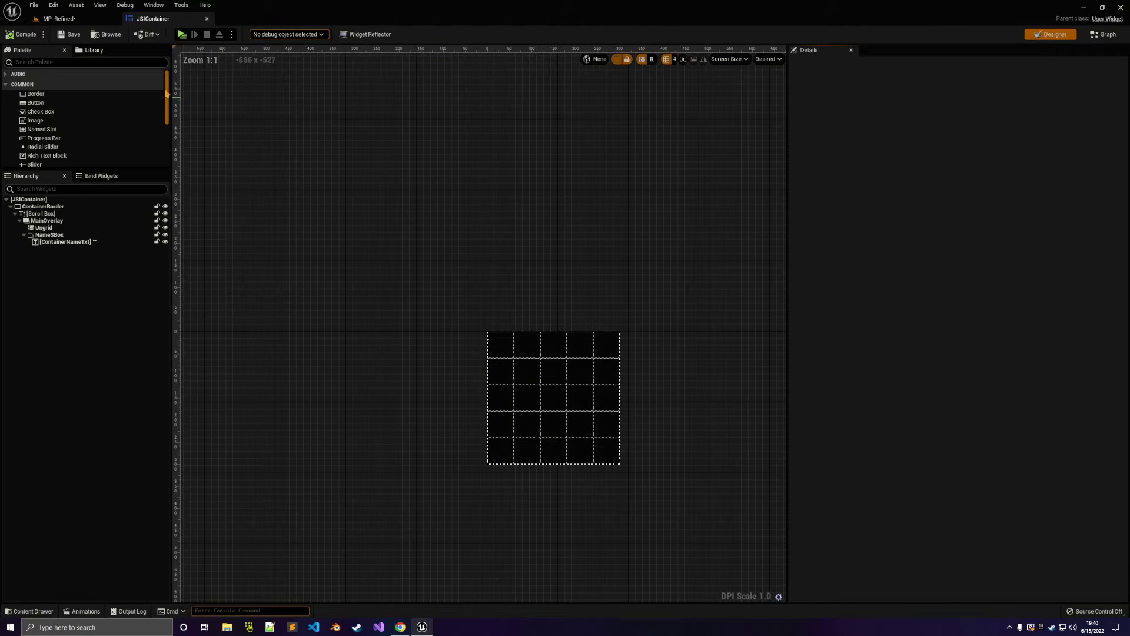
click(69, 34)
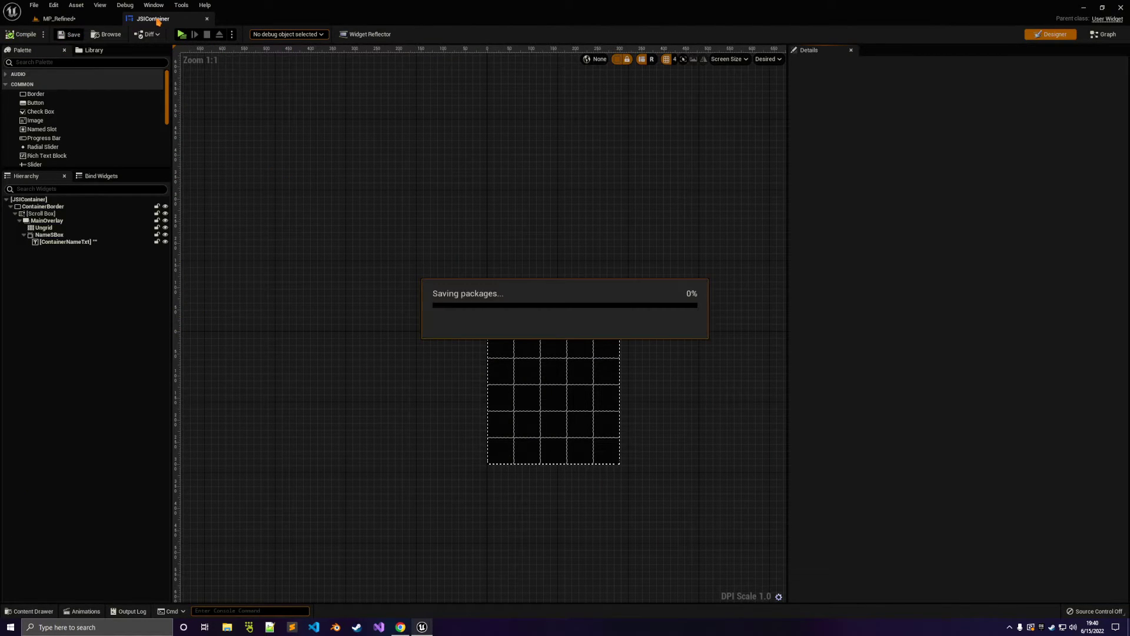
click(207, 19)
Compile and save the JSI_Slot widget found with 'jsi sl', then close it.
scroll(877, 271, down, 4)
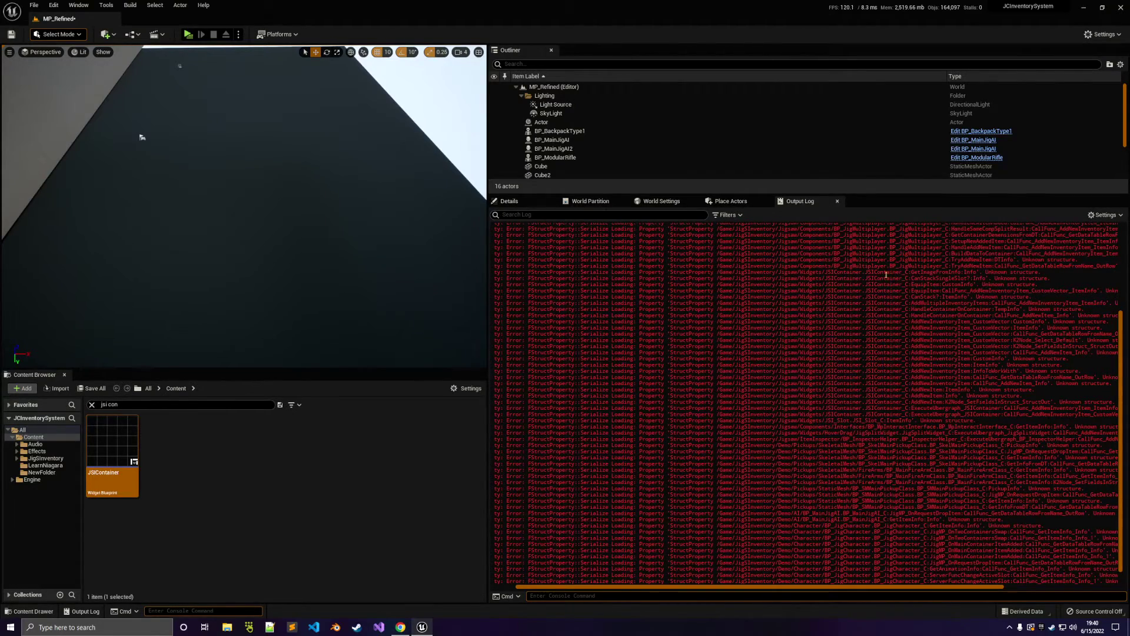
scroll(882, 364, down, 1)
double_click(876, 389)
drag(877, 394, 858, 395)
click(198, 405)
key(BackSpace)
text(jsi sl)
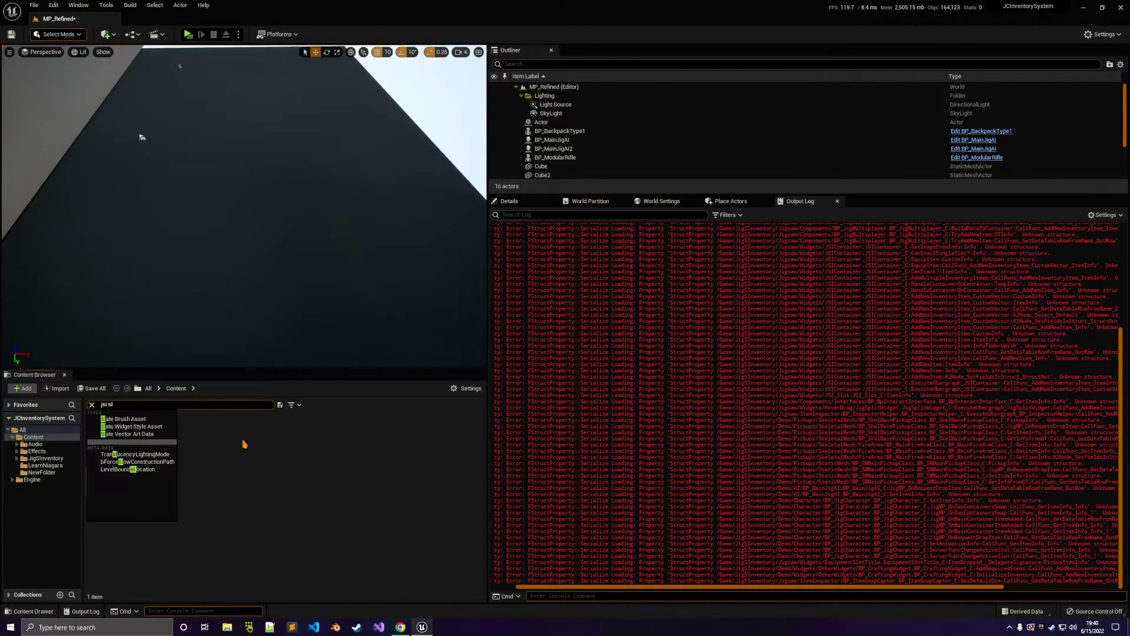
double_click(117, 448)
click(22, 34)
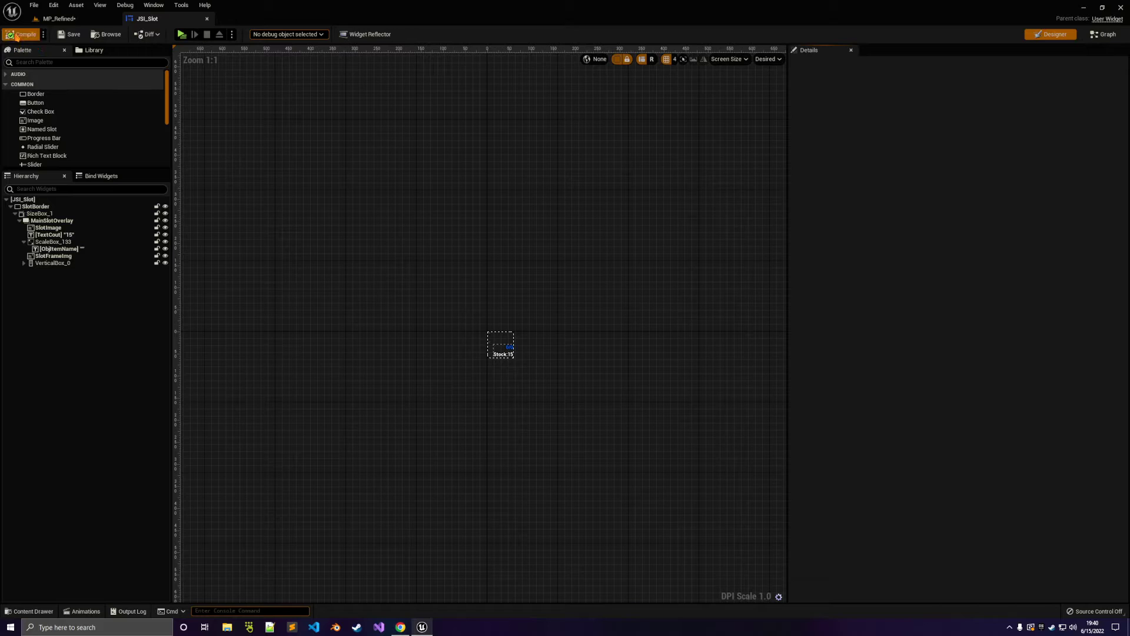
click(69, 34)
click(207, 19)
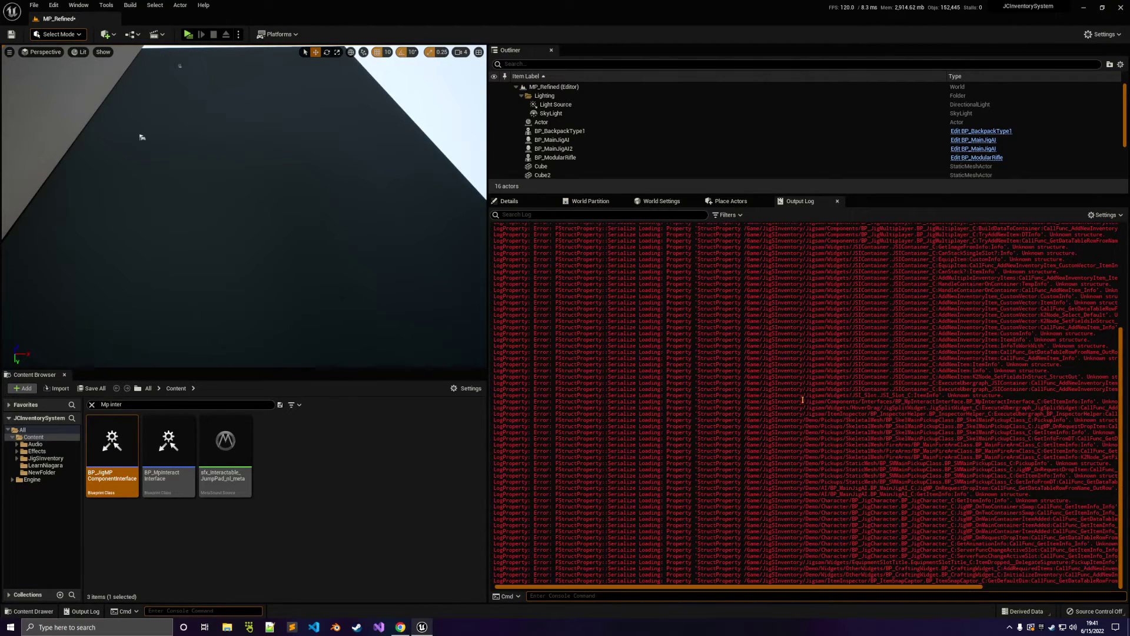
scroll(750, 434, up, 8)
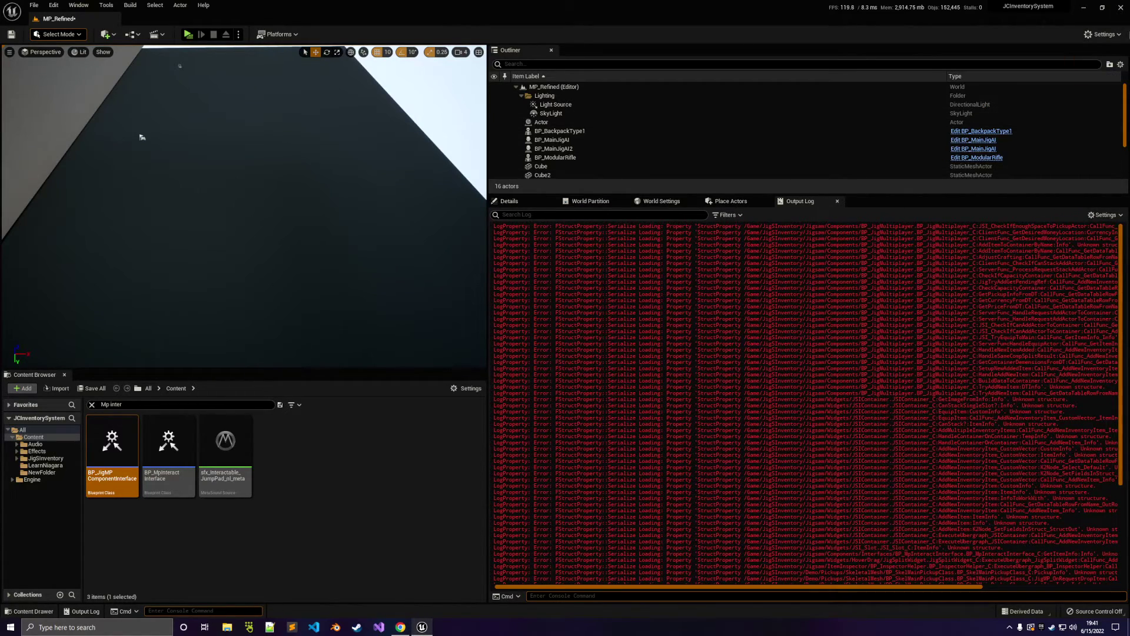
Restart the editor, then hide Messages in the Output Log filters.
key(ctrl+shift+s)
click(590, 414)
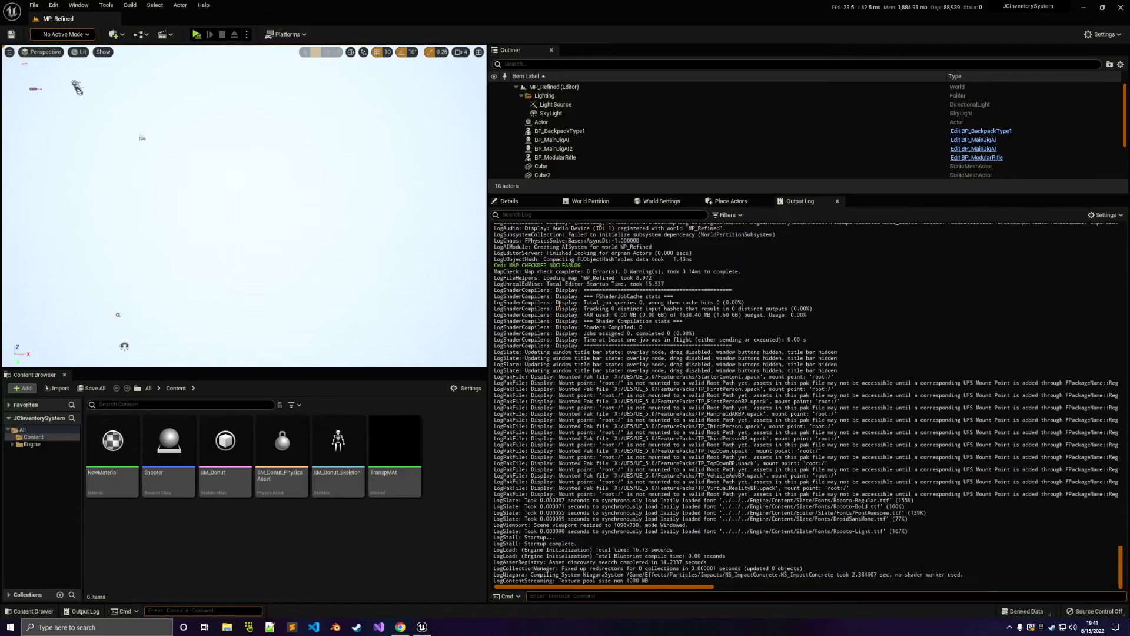
click(728, 214)
click(736, 232)
click(843, 456)
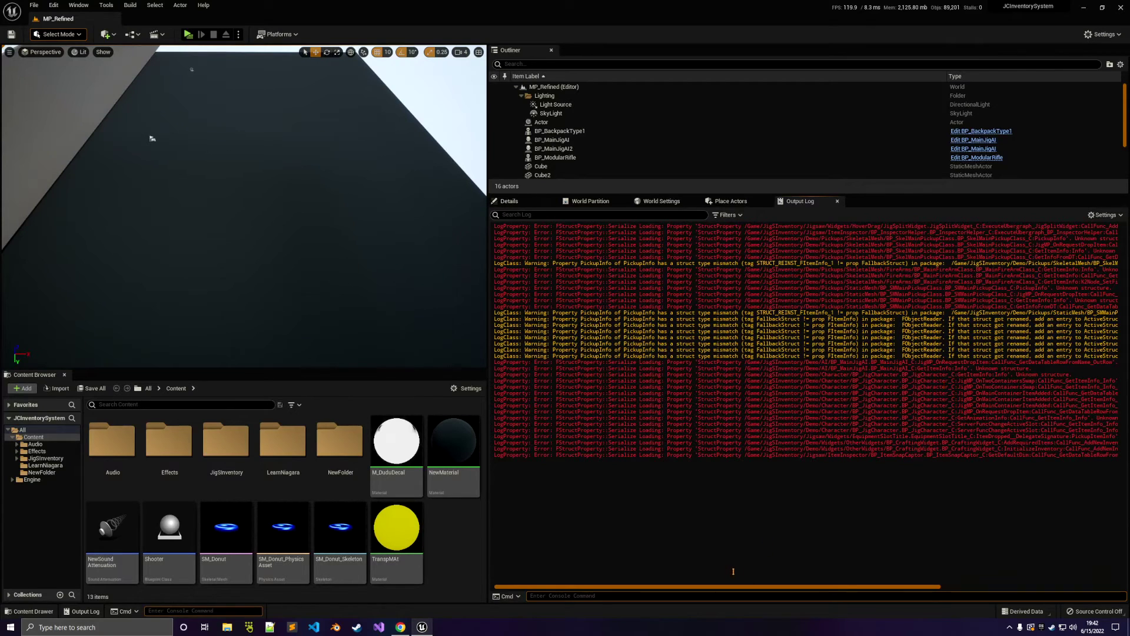
Hide warnings so the log shows only errors, then start a Play session.
scroll(725, 586, right, 1)
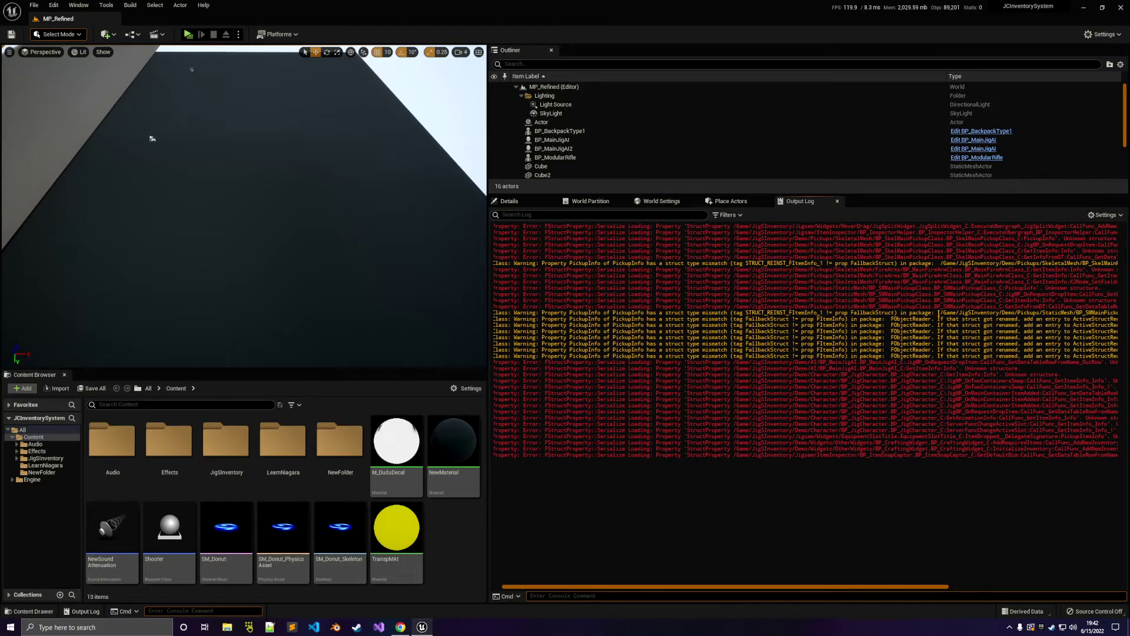
click(724, 215)
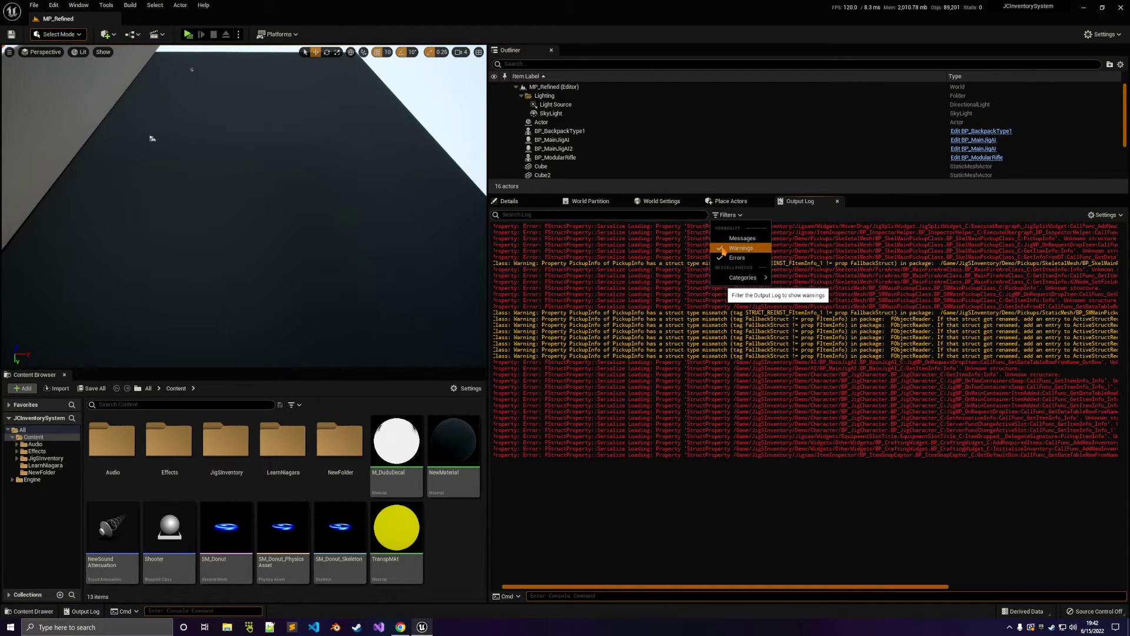
click(724, 250)
click(736, 482)
scroll(723, 592, right, 3)
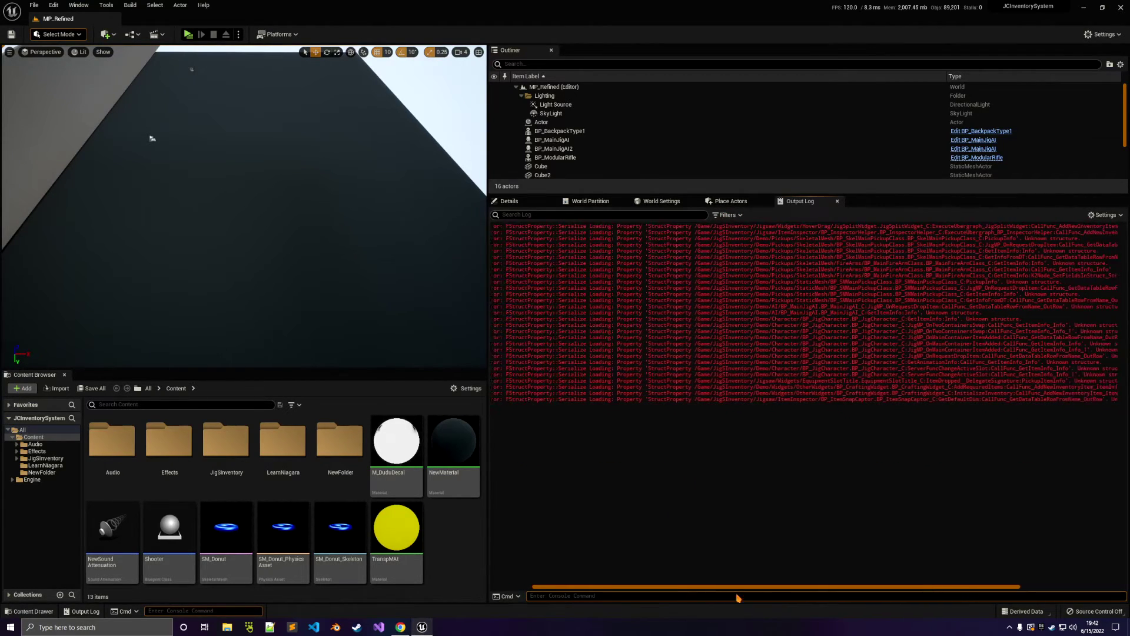
scroll(722, 593, right, 3)
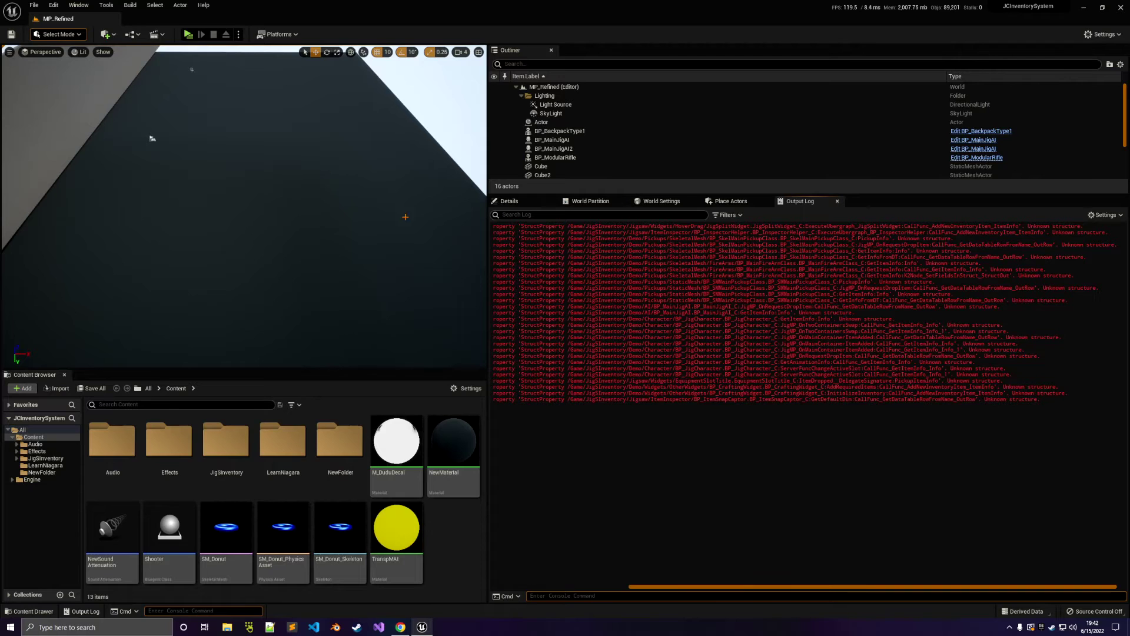
click(188, 34)
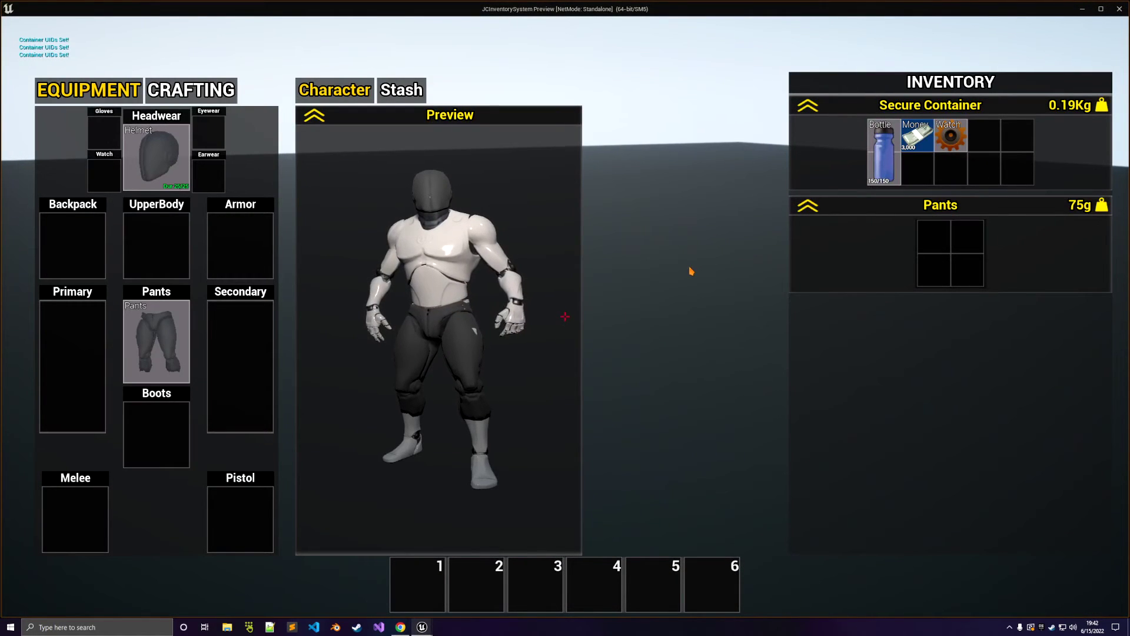
Stop the standalone play session with Esc, returning to the editor's error log.
key(Escape)
drag(711, 583, 933, 597)
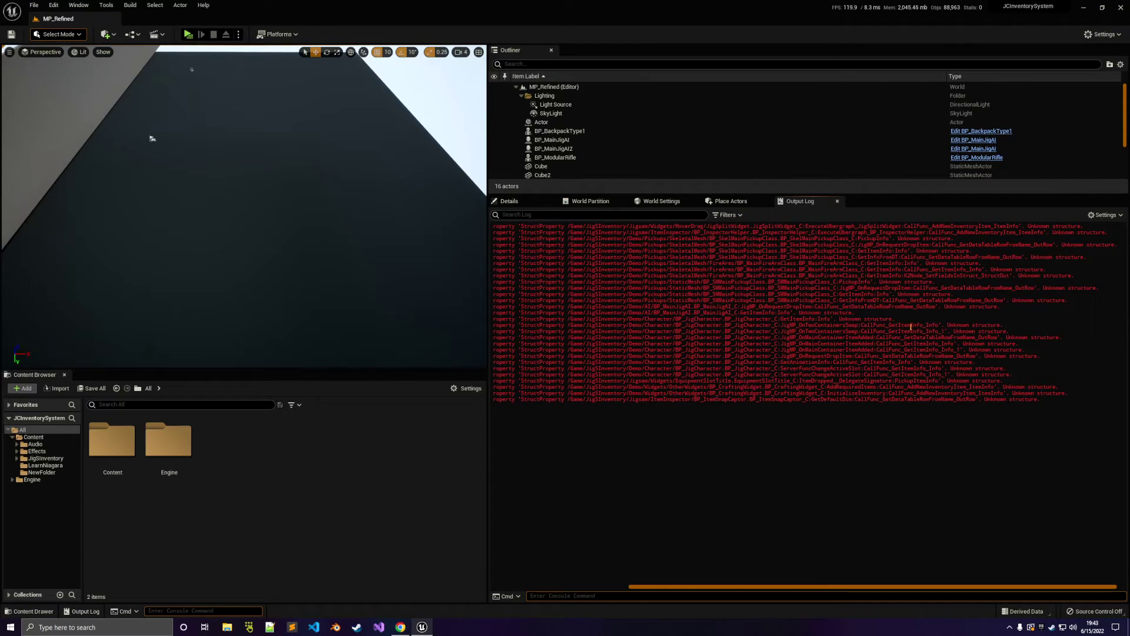
drag(990, 269, 1045, 269)
click(952, 302)
drag(794, 263, 861, 263)
click(858, 265)
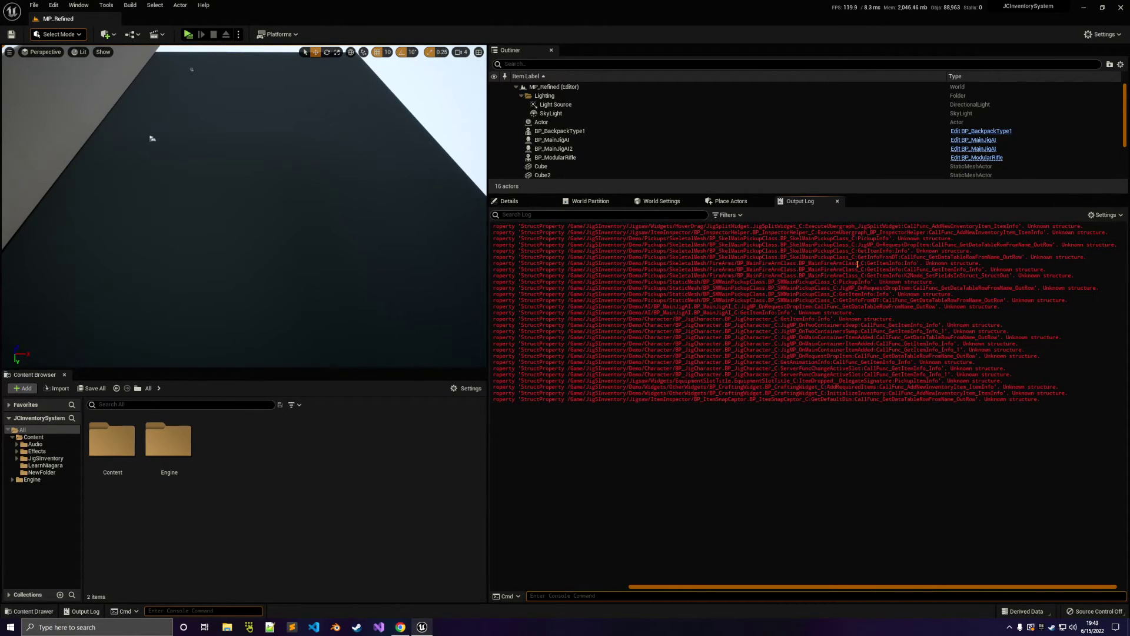